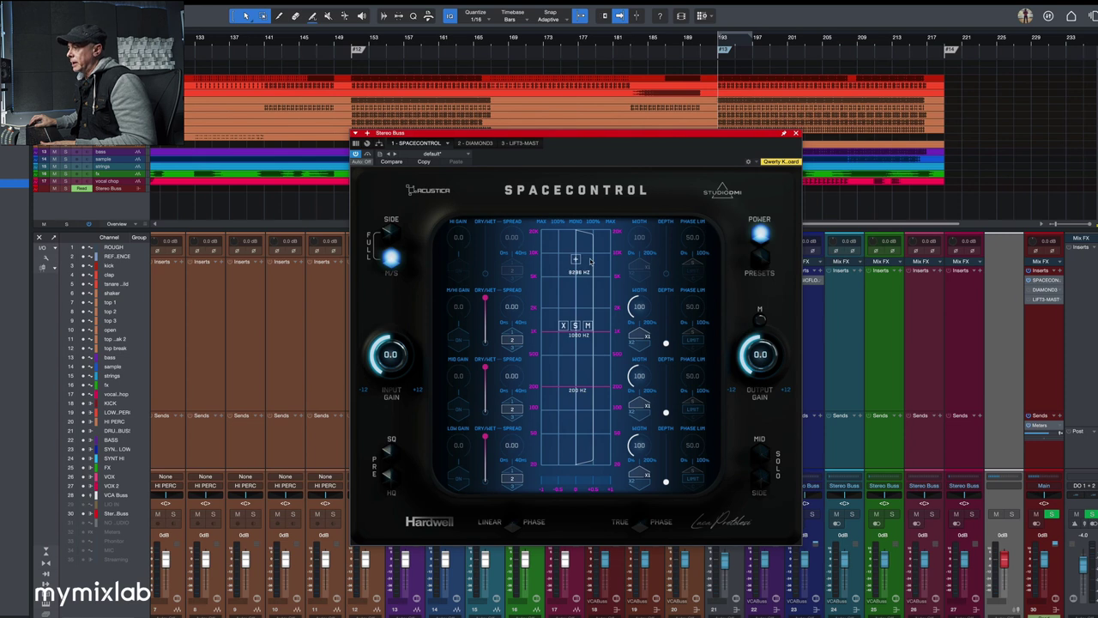
Switch on SpaceControl's low, mid and mid-high bands, and enable linear phase with the full side and M/S view.
{"action": "left_click", "coordinate": [461, 475]}
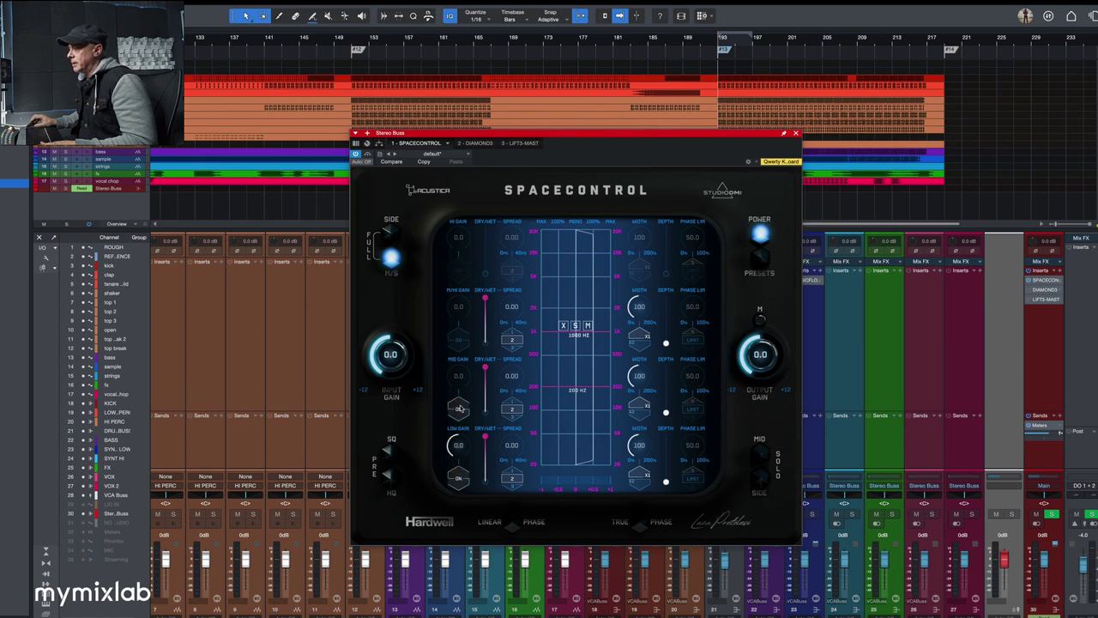
{"action": "left_click", "coordinate": [460, 342]}
{"action": "left_click", "coordinate": [514, 523]}
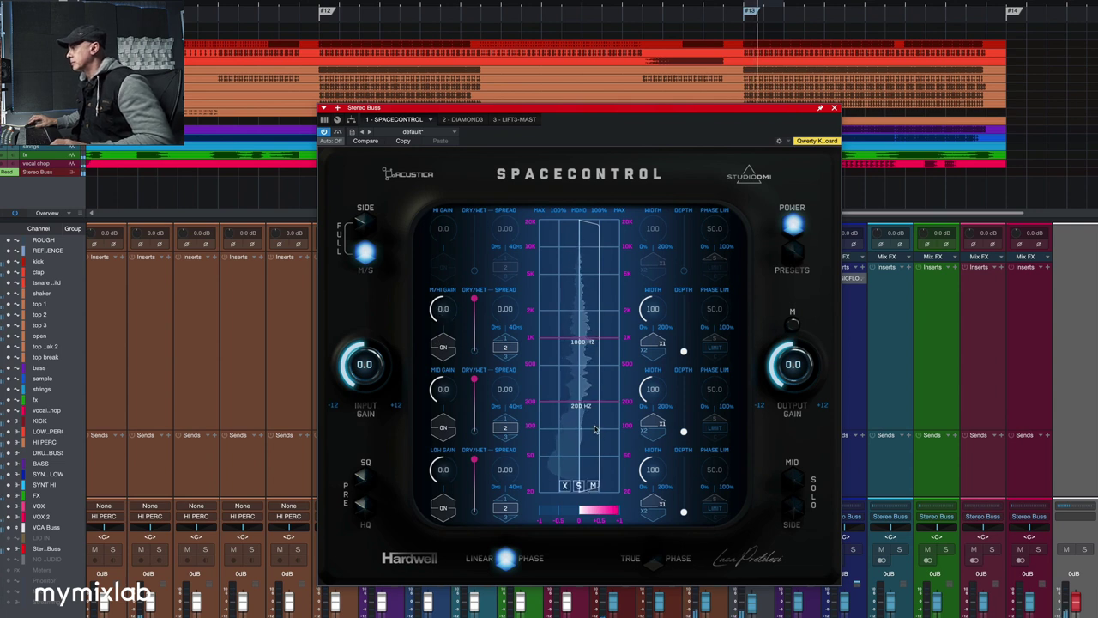
{"action": "left_click", "coordinate": [361, 223]}
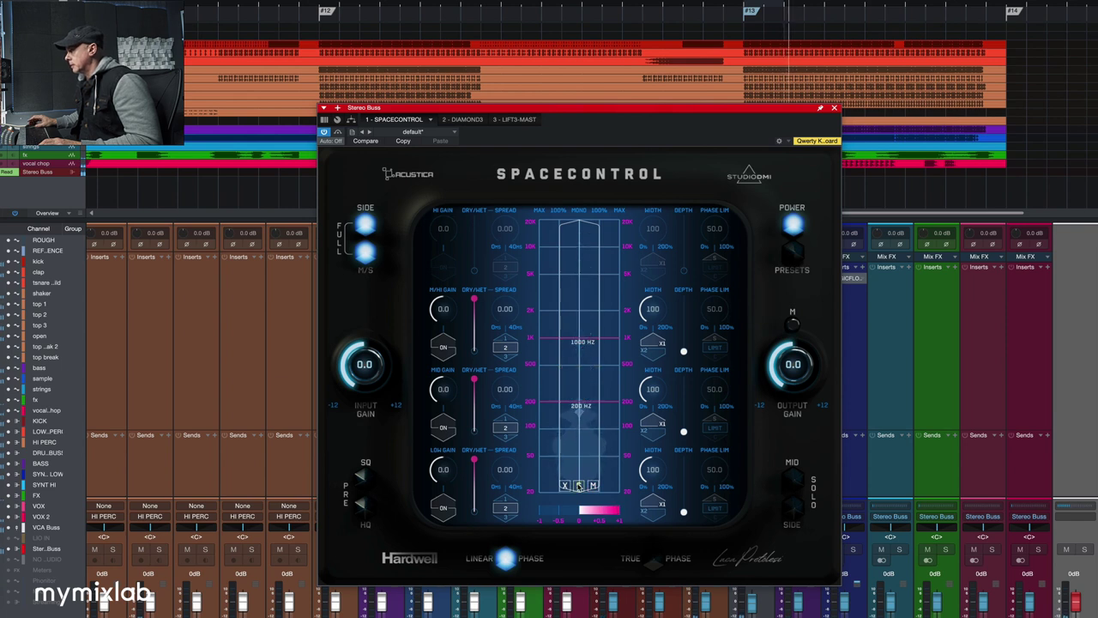
Limit the low band's phase at 100% below a 105 Hz crossover, and widen the mid band to 104.
{"action": "left_click", "coordinate": [714, 508]}
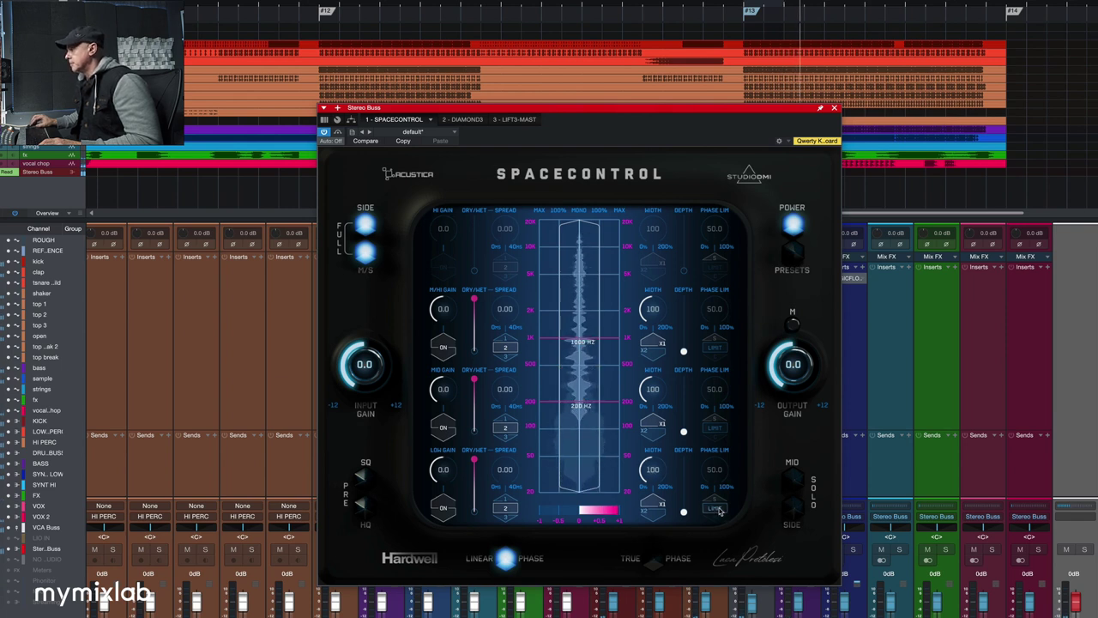
{"action": "left_click_drag", "start_coordinate": [705, 468], "coordinate": [712, 423]}
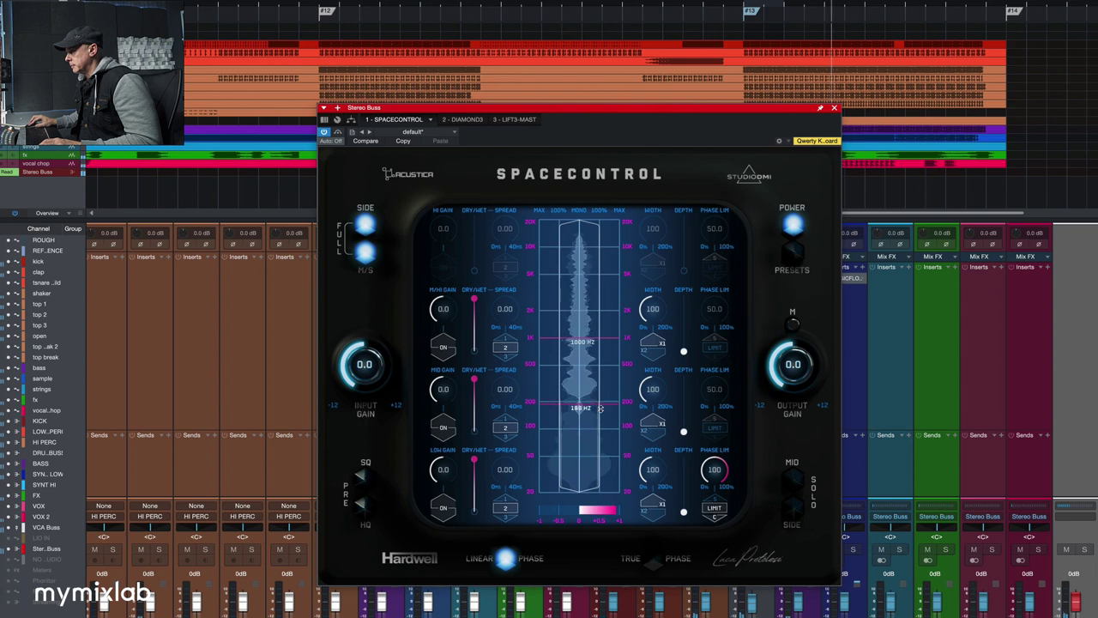
{"action": "left_click_drag", "start_coordinate": [648, 392], "coordinate": [646, 396]}
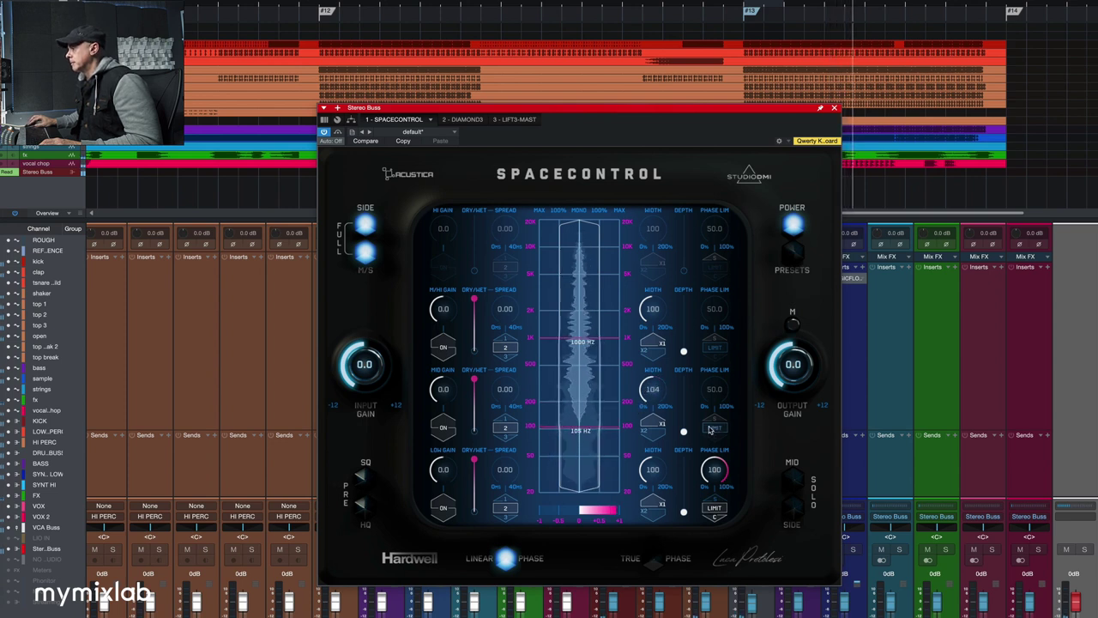
Add a high band above about 6115 Hz with a partial-mix spread of 2.23 ms and a width of 137.
{"action": "mouse_move", "coordinate": [579, 331]}
{"action": "left_click", "coordinate": [581, 273]}
{"action": "left_click_drag", "start_coordinate": [505, 240], "coordinate": [474, 242]}
{"action": "left_click_drag", "start_coordinate": [652, 229], "coordinate": [653, 213]}
{"action": "left_click_drag", "start_coordinate": [601, 273], "coordinate": [607, 265]}
{"action": "left_click_drag", "start_coordinate": [652, 228], "coordinate": [653, 225]}
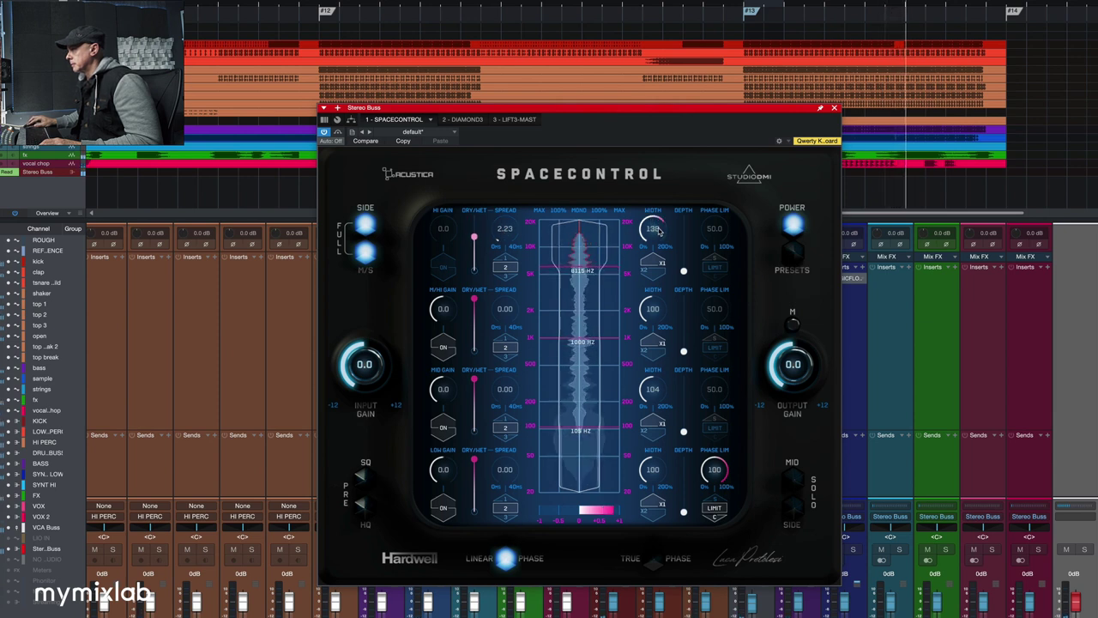
{"action": "mouse_move", "coordinate": [473, 250]}
{"action": "left_mouse_down"}
{"action": "mouse_move", "coordinate": [477, 228]}
{"action": "mouse_move", "coordinate": [478, 246]}
{"action": "left_mouse_up"}
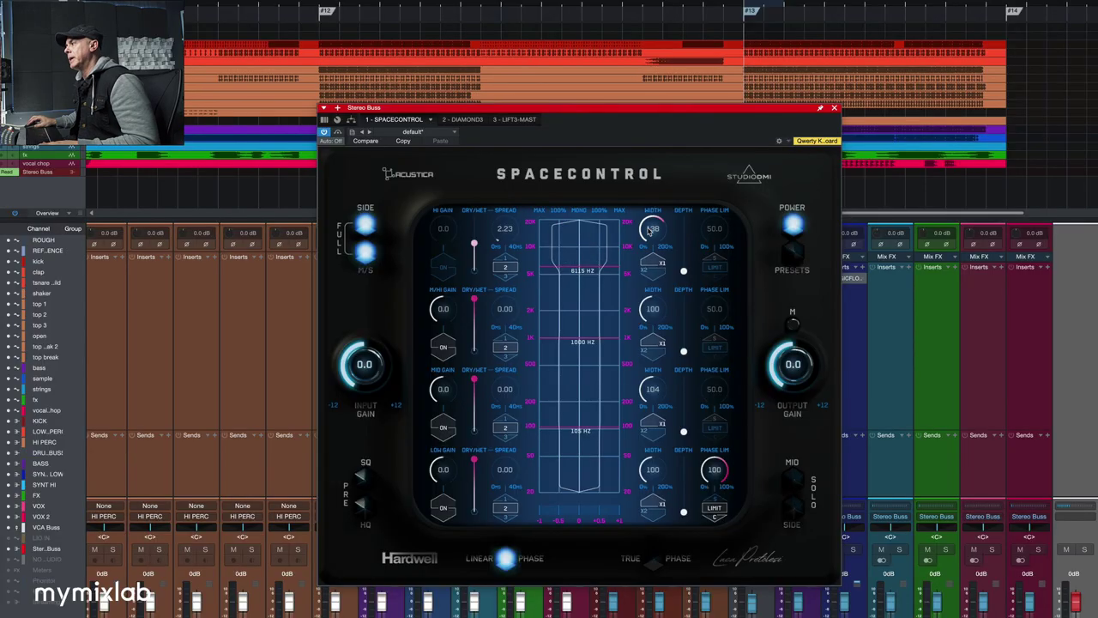
{"action": "left_click_drag", "start_coordinate": [651, 229], "coordinate": [645, 229]}
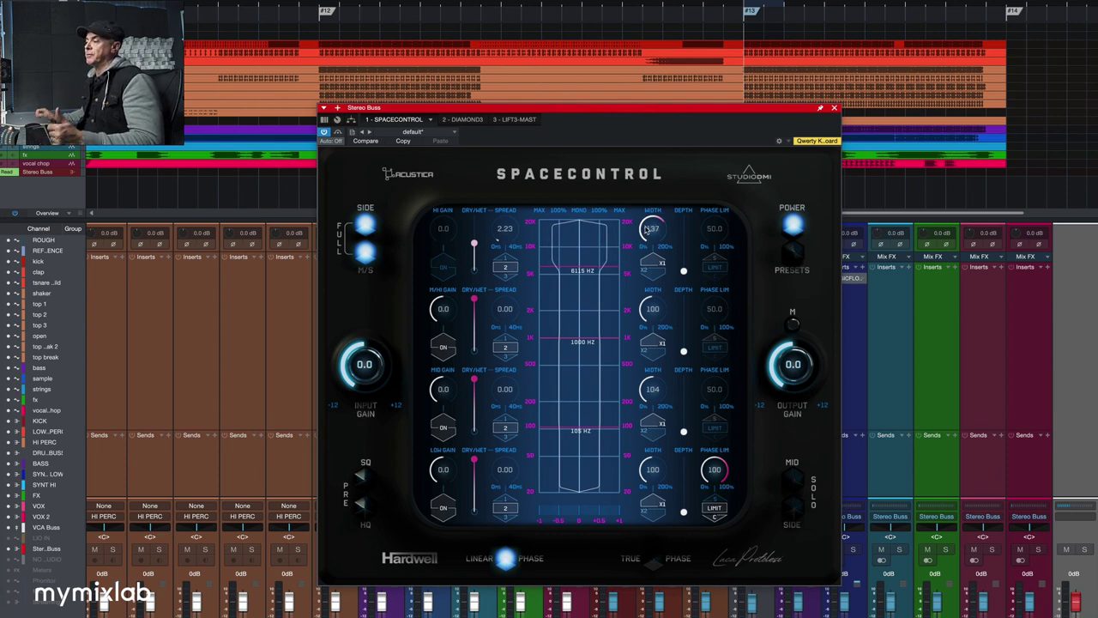
Try the high band at width 187 with a reduced spread mix, and reset its width to 100.
{"action": "mouse_move", "coordinate": [586, 254]}
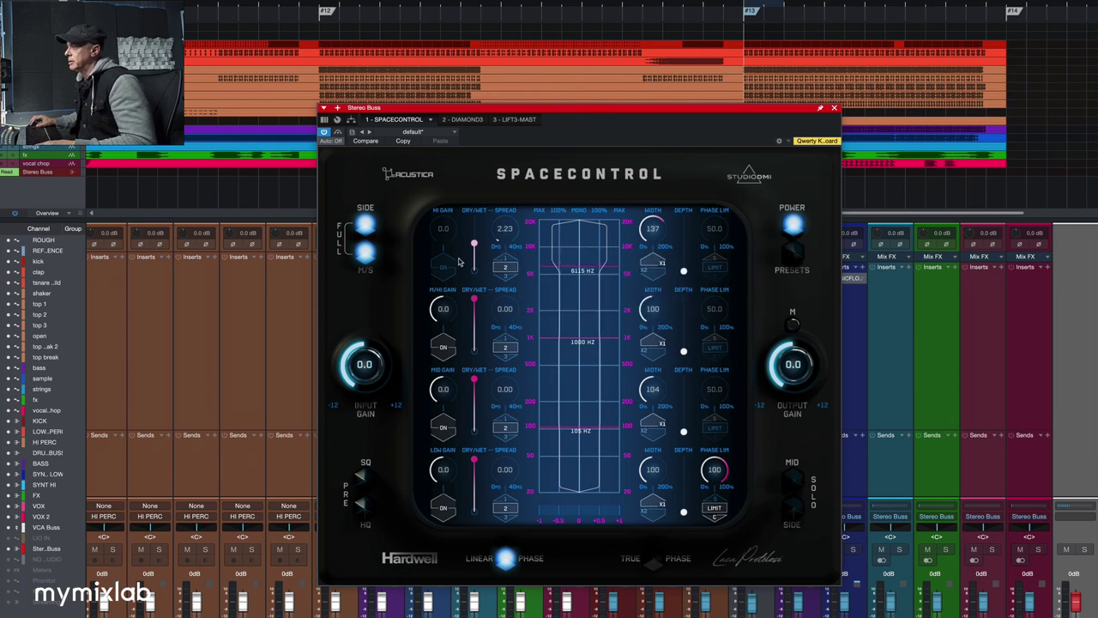
{"action": "mouse_move", "coordinate": [501, 239]}
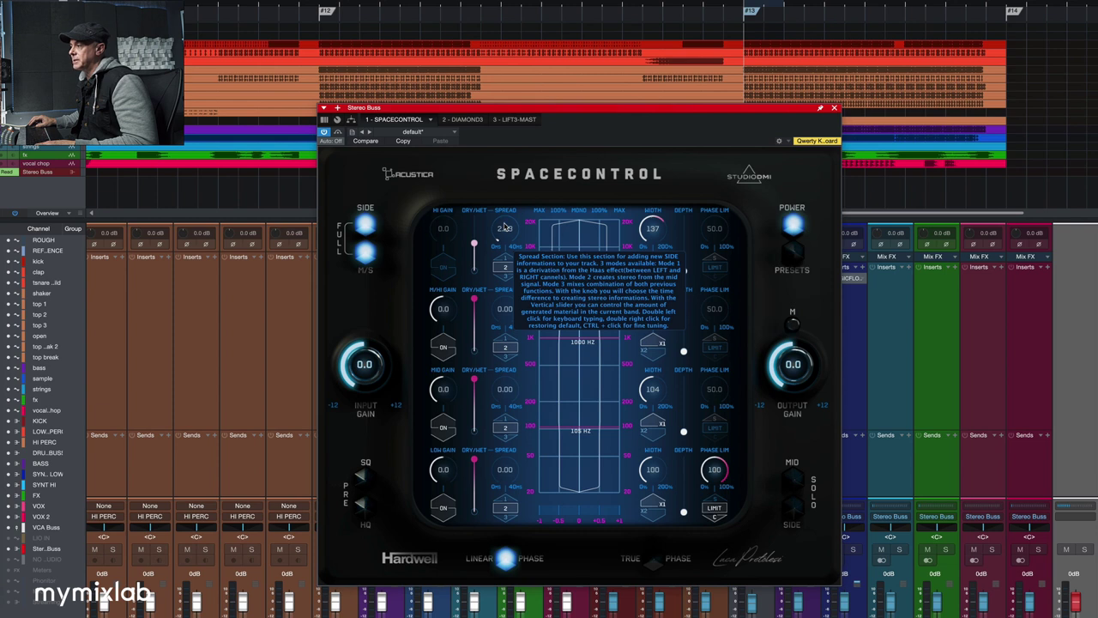
{"action": "left_click_drag", "start_coordinate": [475, 228], "coordinate": [475, 265]}
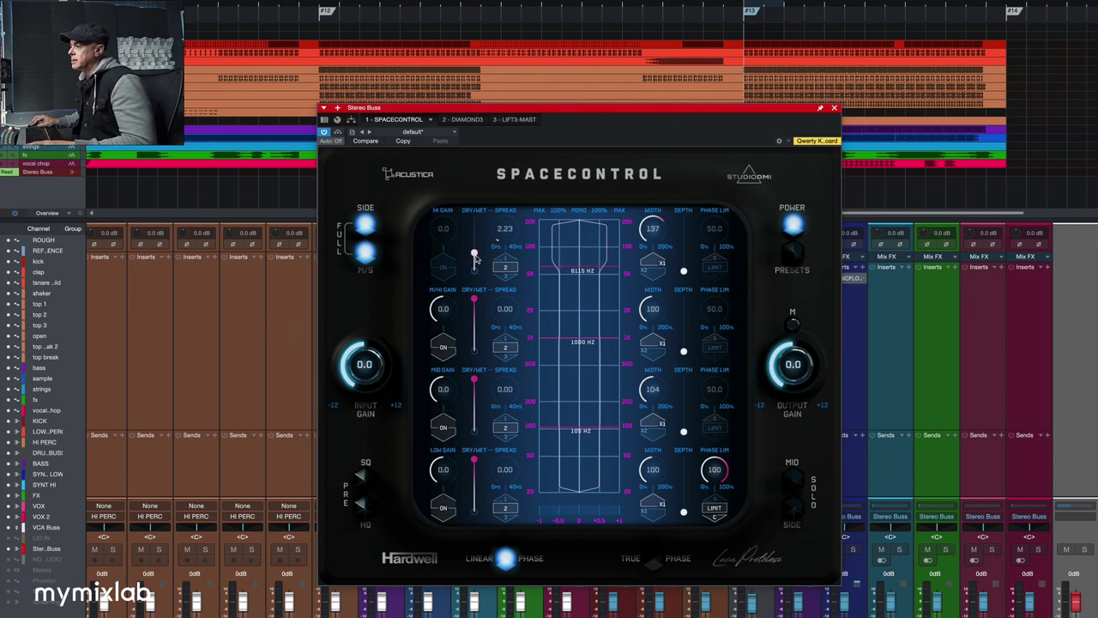
{"action": "left_click_drag", "start_coordinate": [653, 232], "coordinate": [658, 220]}
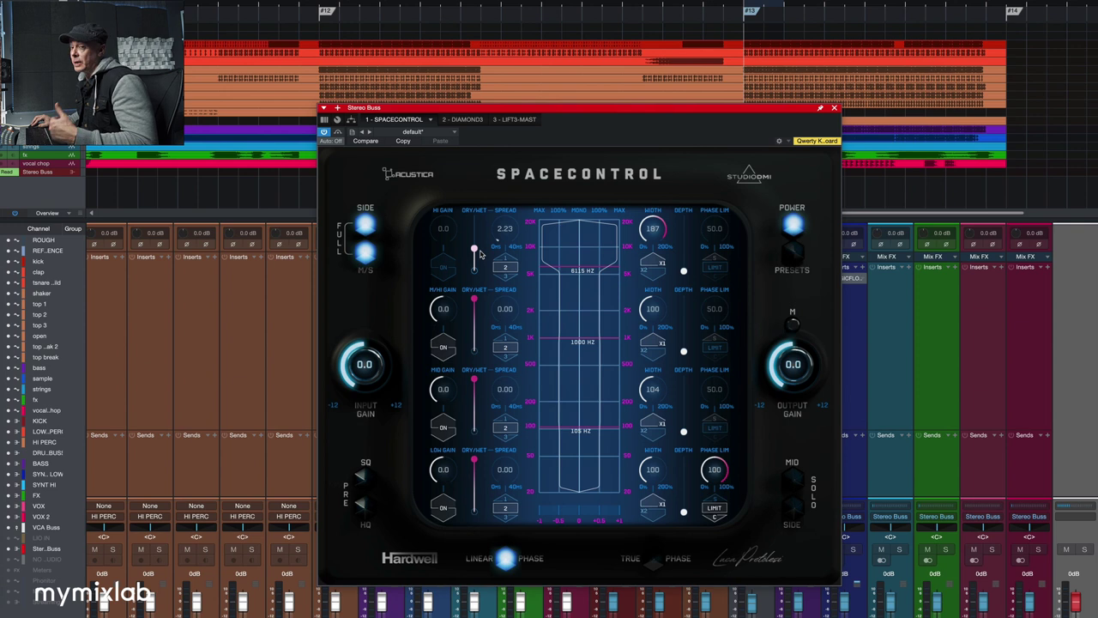
{"action": "left_click_drag", "start_coordinate": [474, 249], "coordinate": [475, 258]}
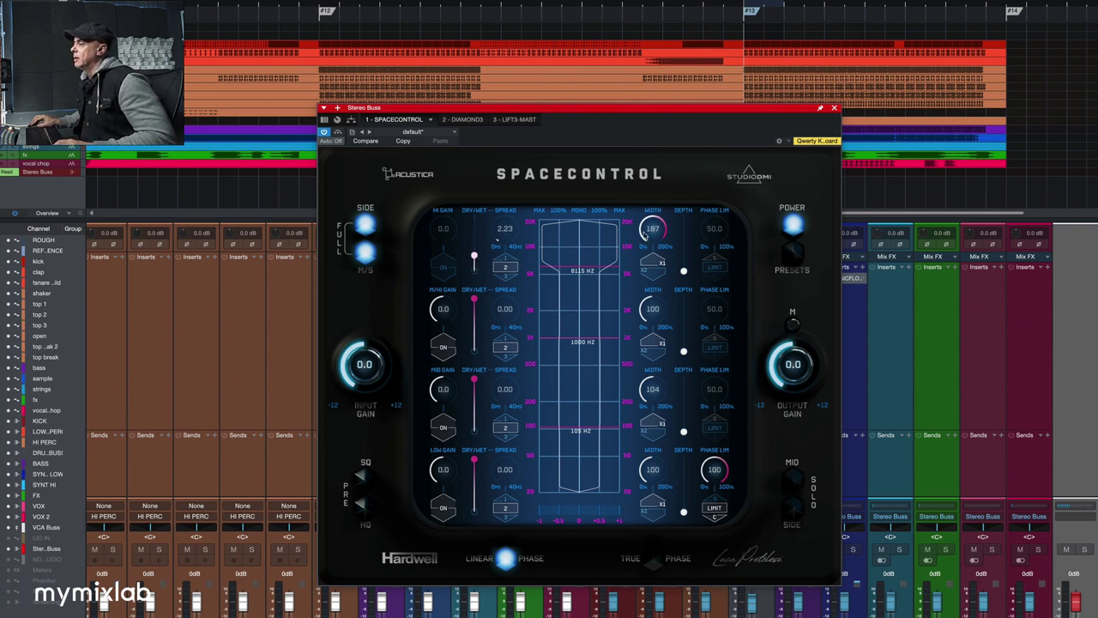
{"action": "double_click", "coordinate": [648, 234]}
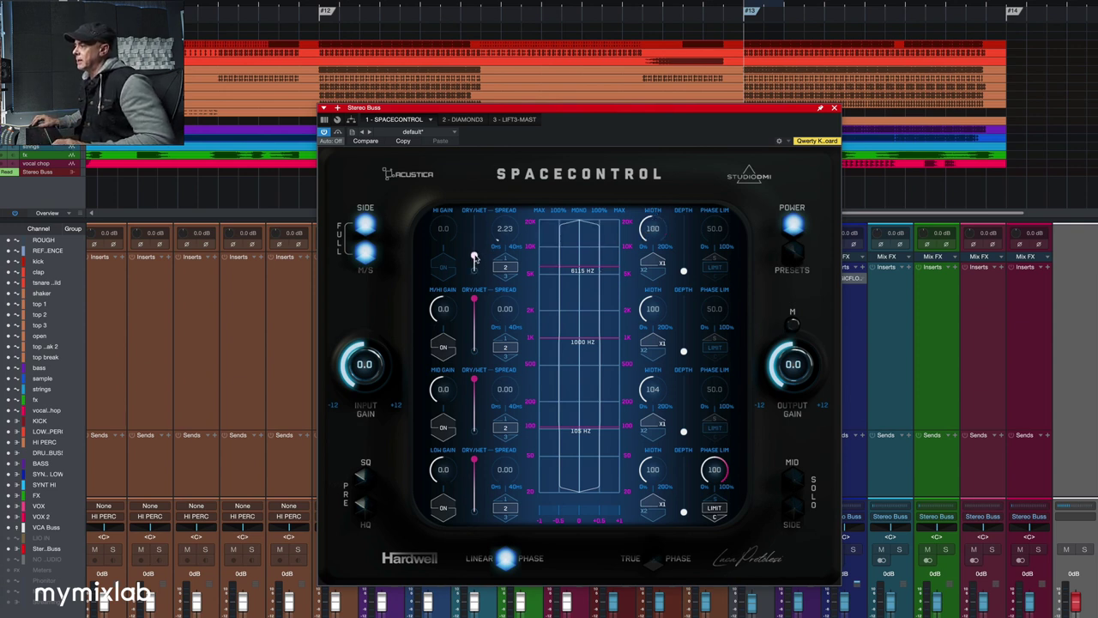
Compare the high band's spread mix fully dry and fully wet, and try the dry setting with width 200.
{"action": "left_click_drag", "start_coordinate": [473, 257], "coordinate": [467, 288]}
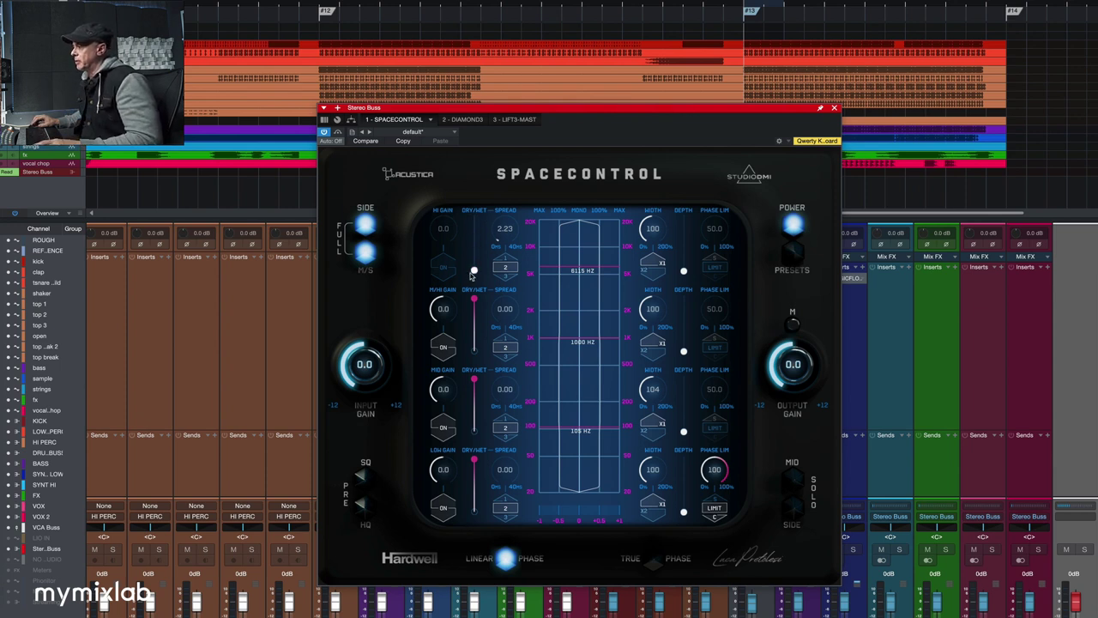
{"action": "left_click_drag", "start_coordinate": [473, 268], "coordinate": [482, 220]}
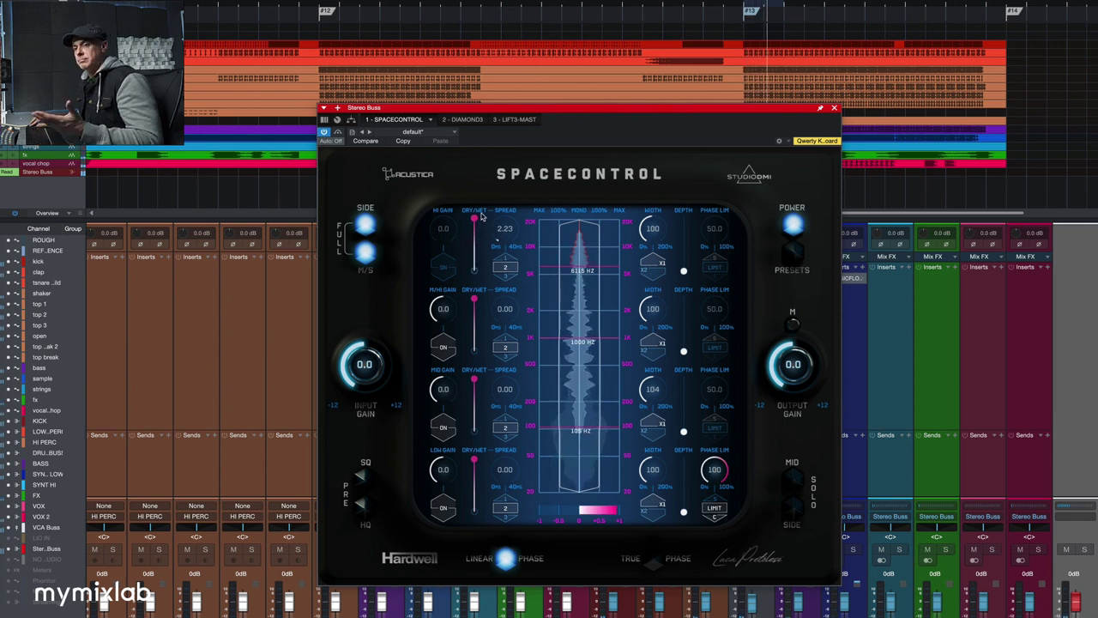
{"action": "left_click_drag", "start_coordinate": [482, 217], "coordinate": [471, 277]}
{"action": "left_click_drag", "start_coordinate": [652, 228], "coordinate": [657, 148]}
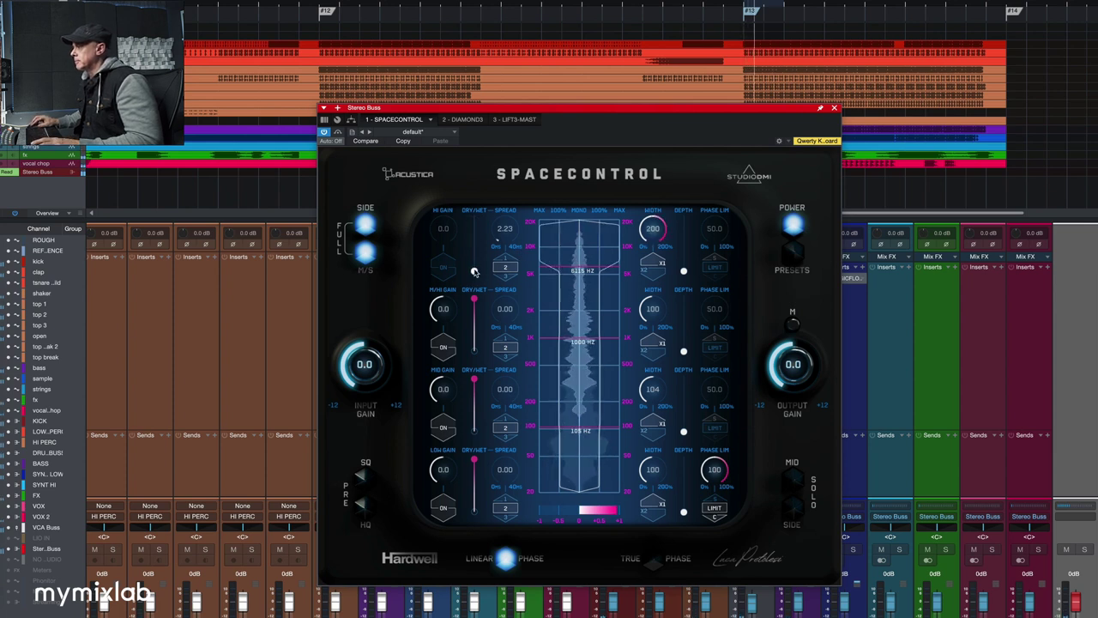
Raise the high band's spread mix to about halfway, and audition its width in X2 mode from about 143.
{"action": "left_click_drag", "start_coordinate": [476, 263], "coordinate": [477, 252]}
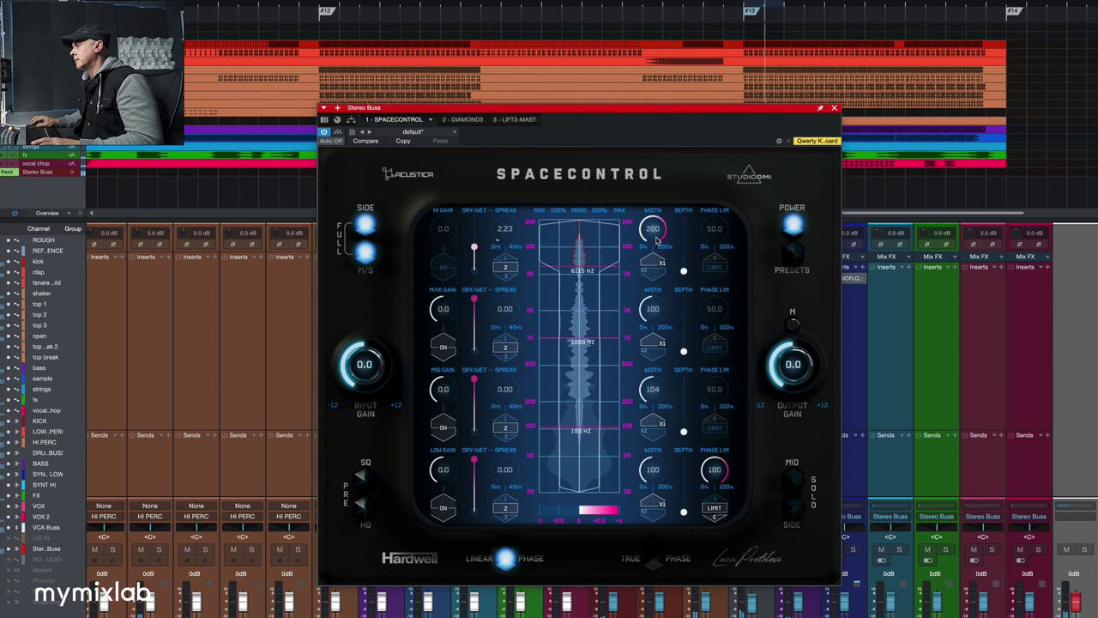
{"action": "left_click_drag", "start_coordinate": [651, 230], "coordinate": [638, 258]}
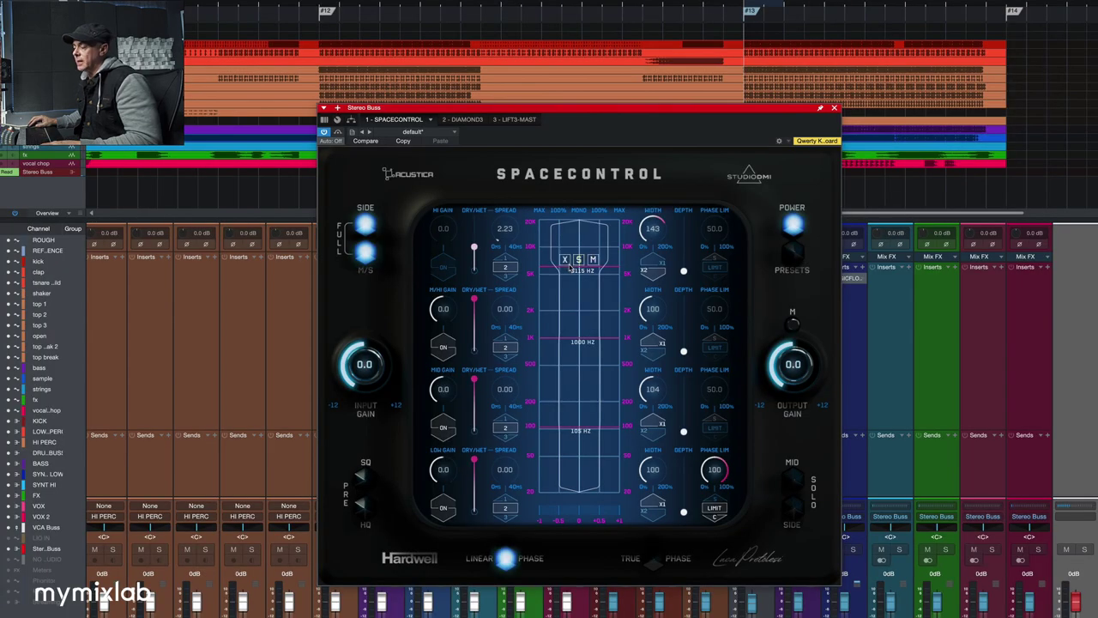
{"action": "key", "text": "space"}
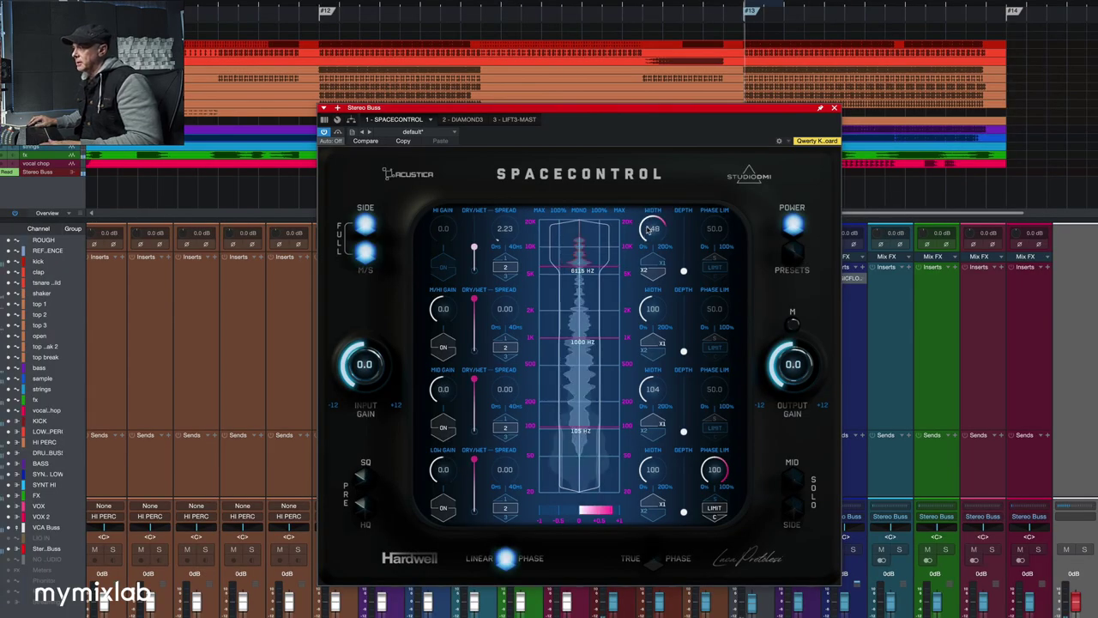
{"action": "mouse_move", "coordinate": [573, 259]}
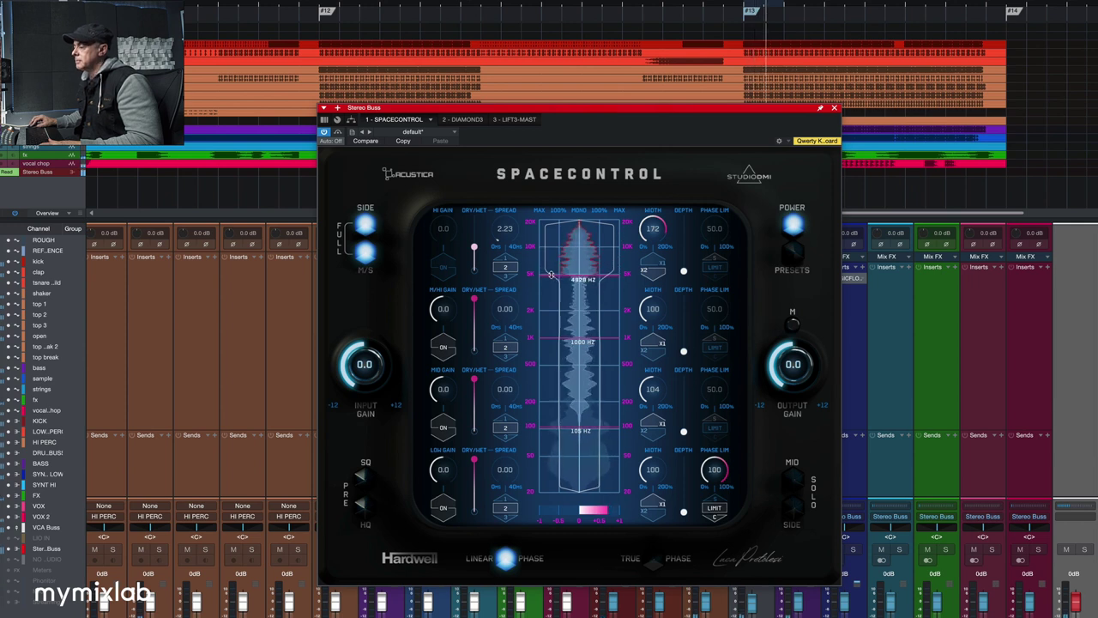
Settle the high band at width 130 above about 6.5 kHz with a higher spread mix, and set the mid-high gain to 1.8.
{"action": "left_click_drag", "start_coordinate": [636, 241], "coordinate": [641, 255]}
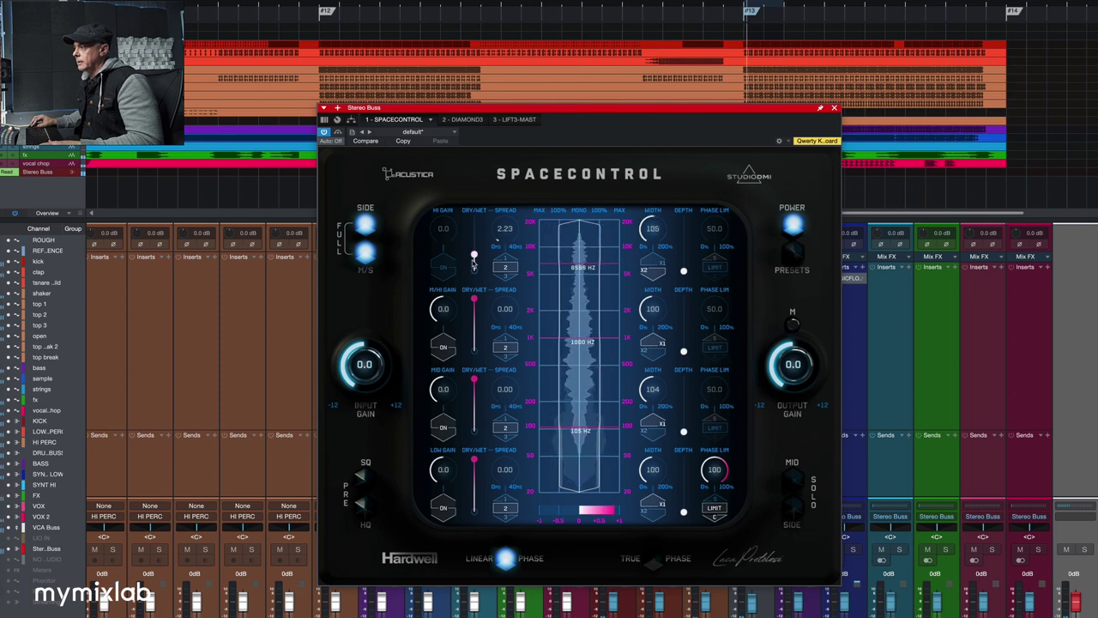
{"action": "left_click_drag", "start_coordinate": [474, 247], "coordinate": [483, 223]}
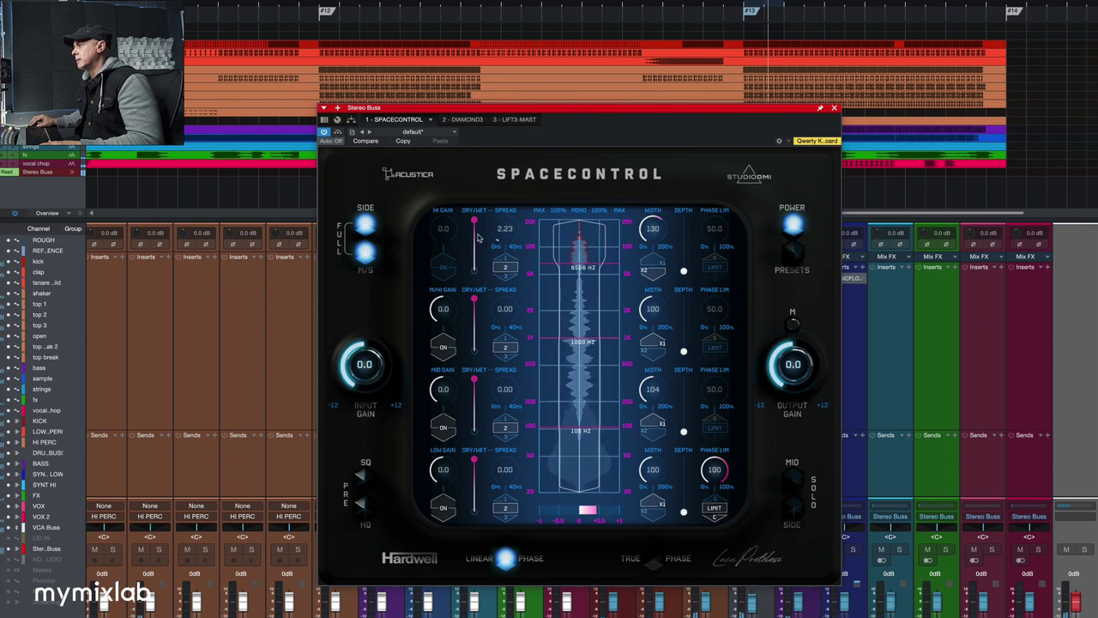
{"action": "left_click_drag", "start_coordinate": [478, 236], "coordinate": [477, 235]}
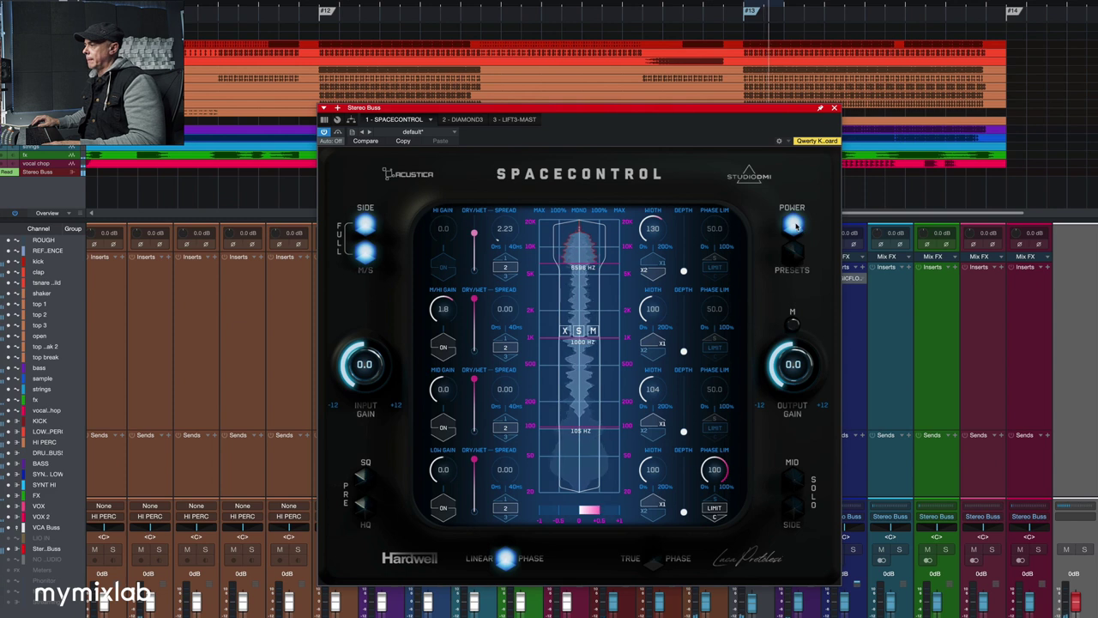
Compare the mix with SpaceControl bypassed and active, leave it on, and set its output gain to -0.5.
{"action": "left_click", "coordinate": [792, 225]}
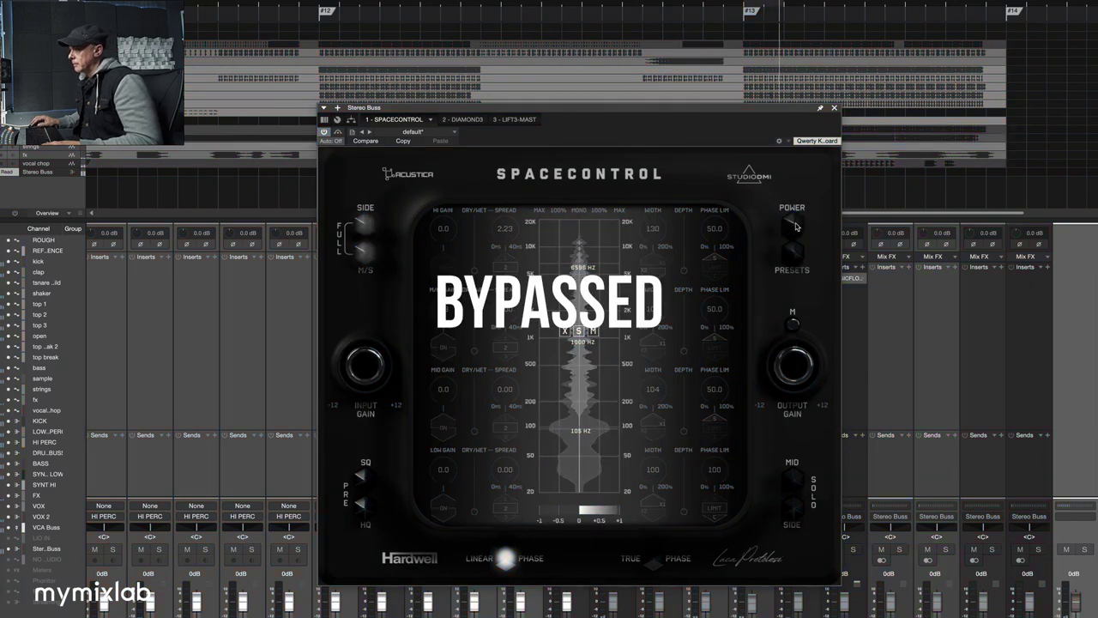
{"action": "left_click", "coordinate": [795, 225]}
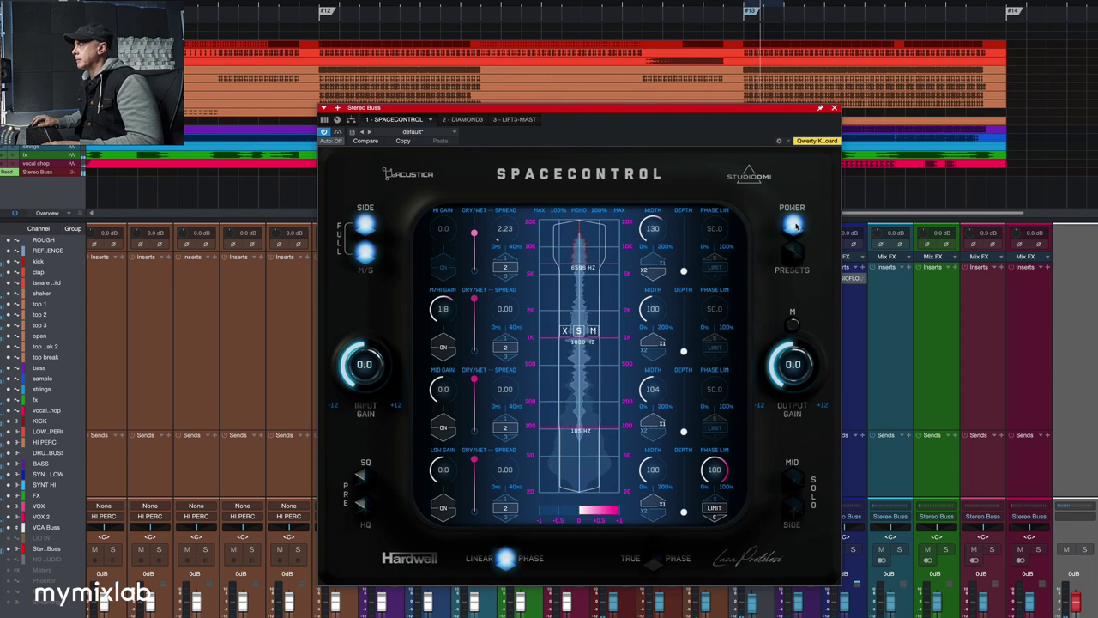
{"action": "left_click", "coordinate": [793, 225]}
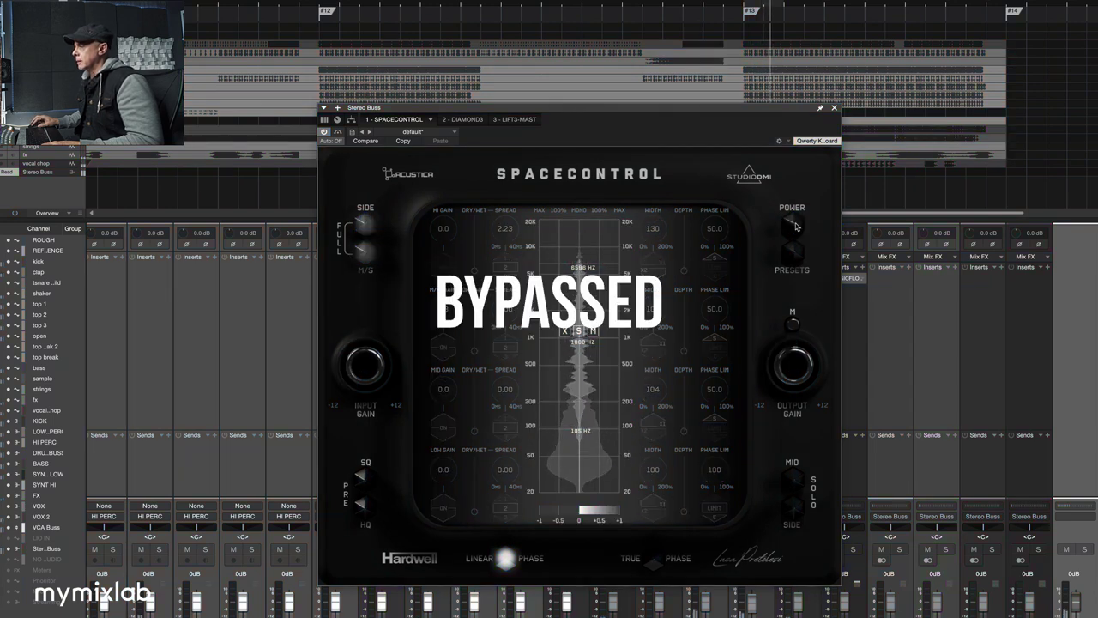
{"action": "left_click", "coordinate": [794, 224]}
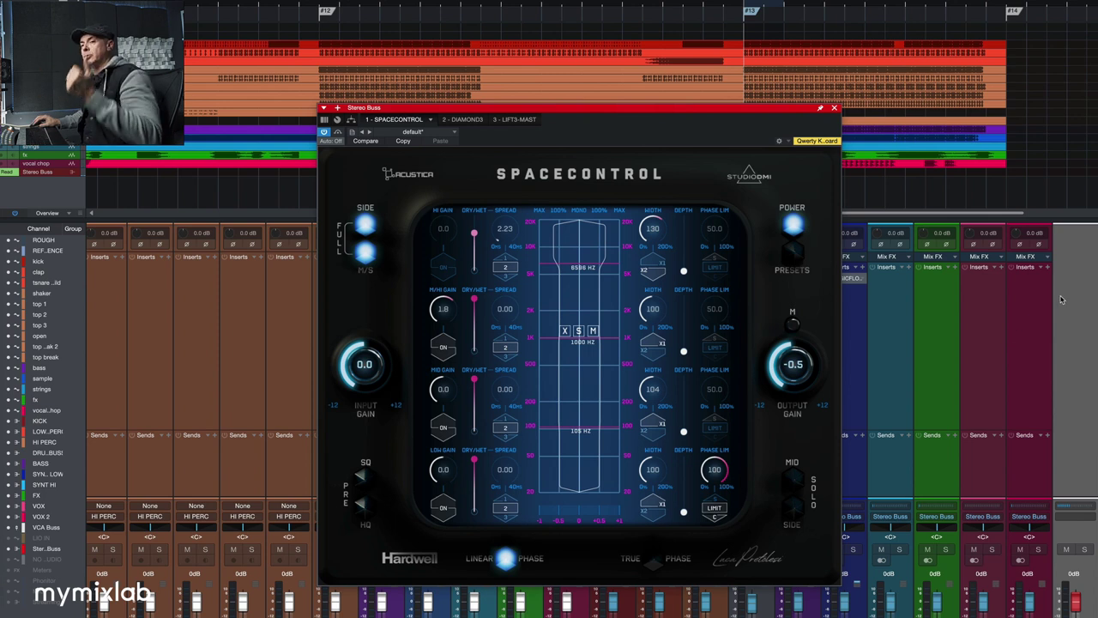
Open the stereo bus Diamond3 EQ above SpaceControl, turn on its preamp, and compare the mix with the EQ bypassed and active.
{"action": "left_click", "coordinate": [457, 119]}
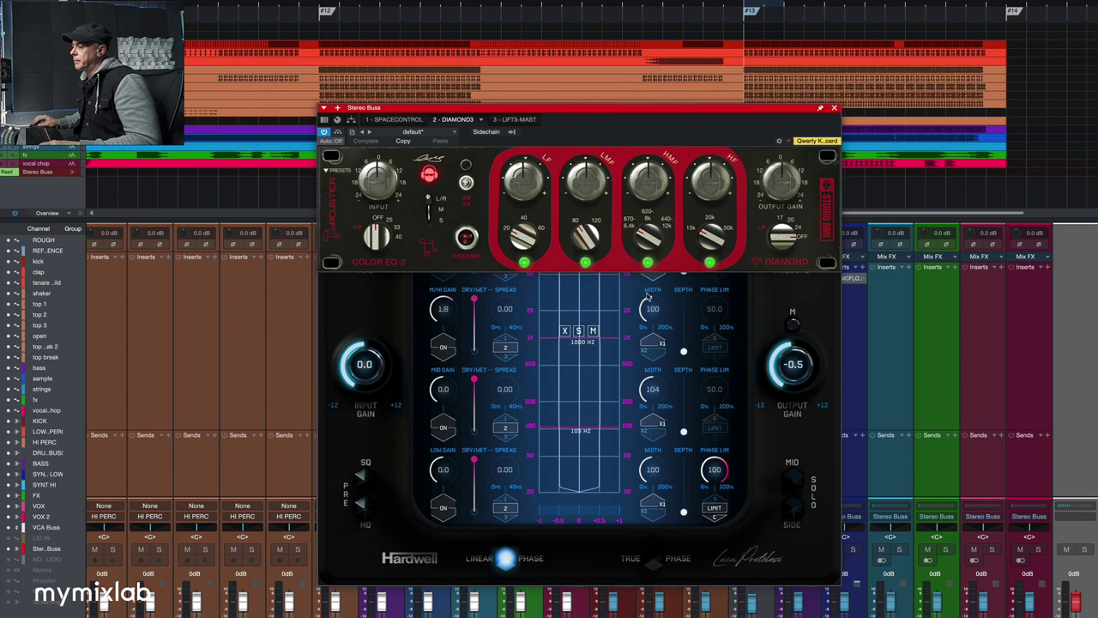
{"action": "left_click_drag", "start_coordinate": [506, 113], "coordinate": [572, 44]}
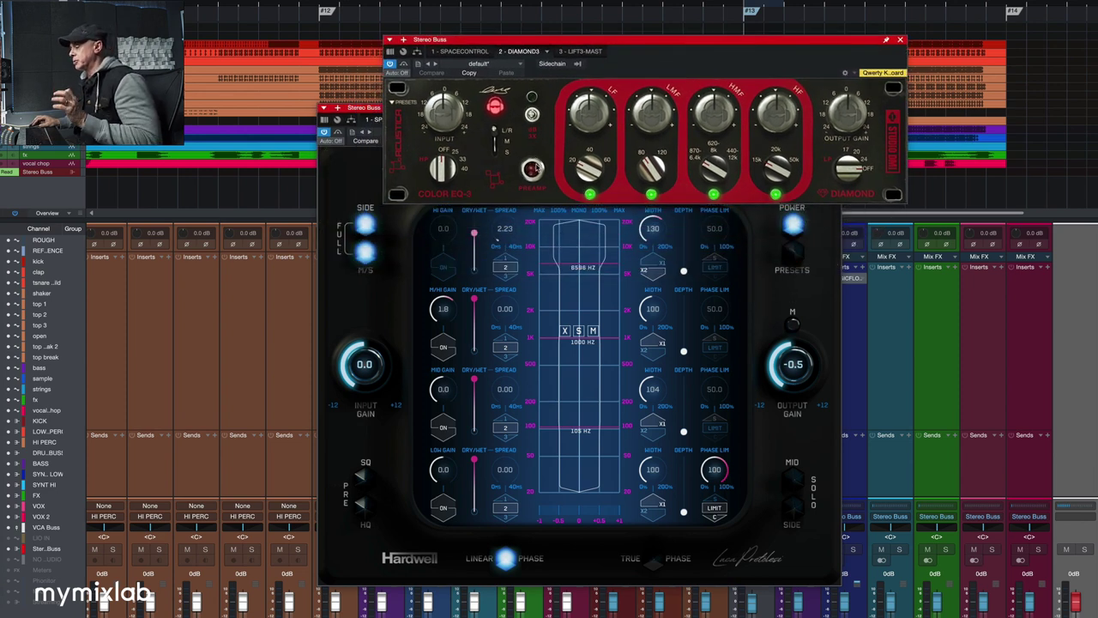
{"action": "left_click", "coordinate": [532, 169]}
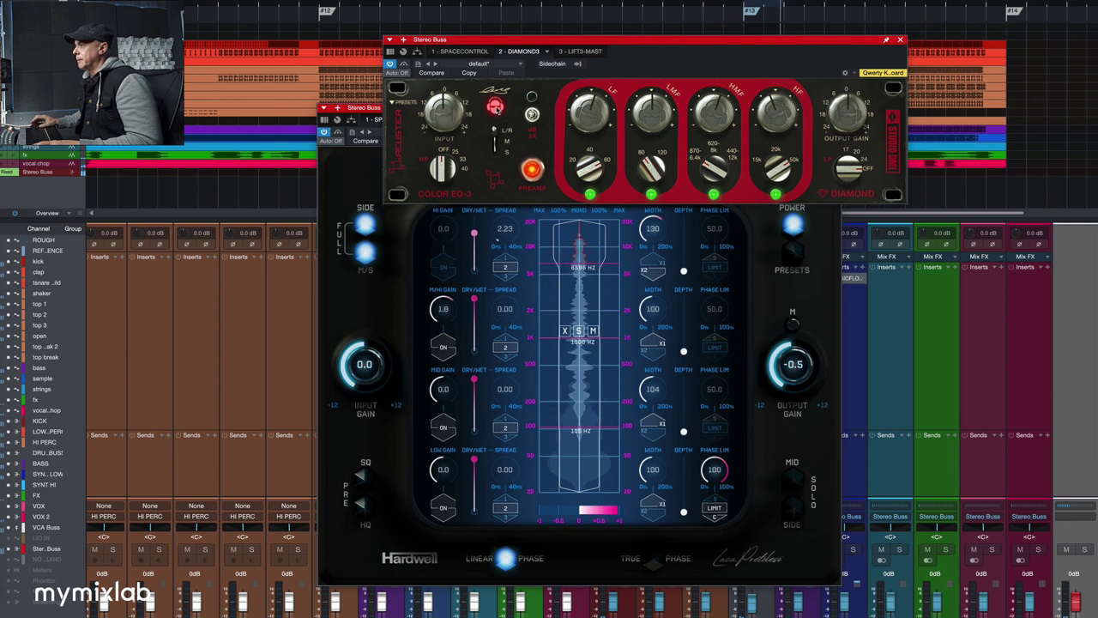
{"action": "left_click", "coordinate": [496, 107]}
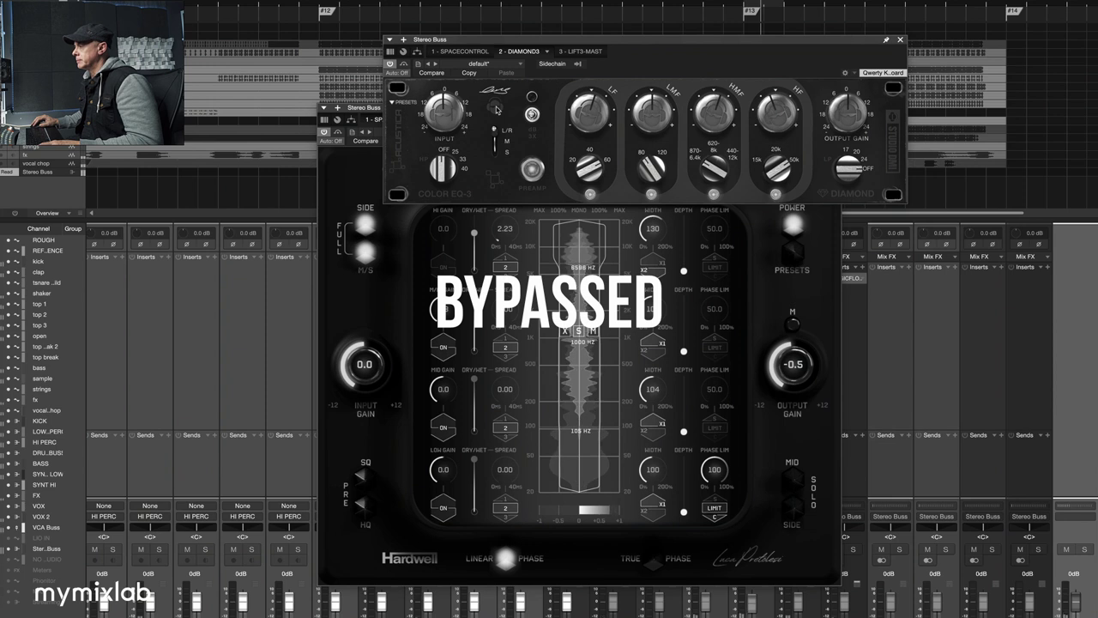
{"action": "left_click", "coordinate": [496, 107]}
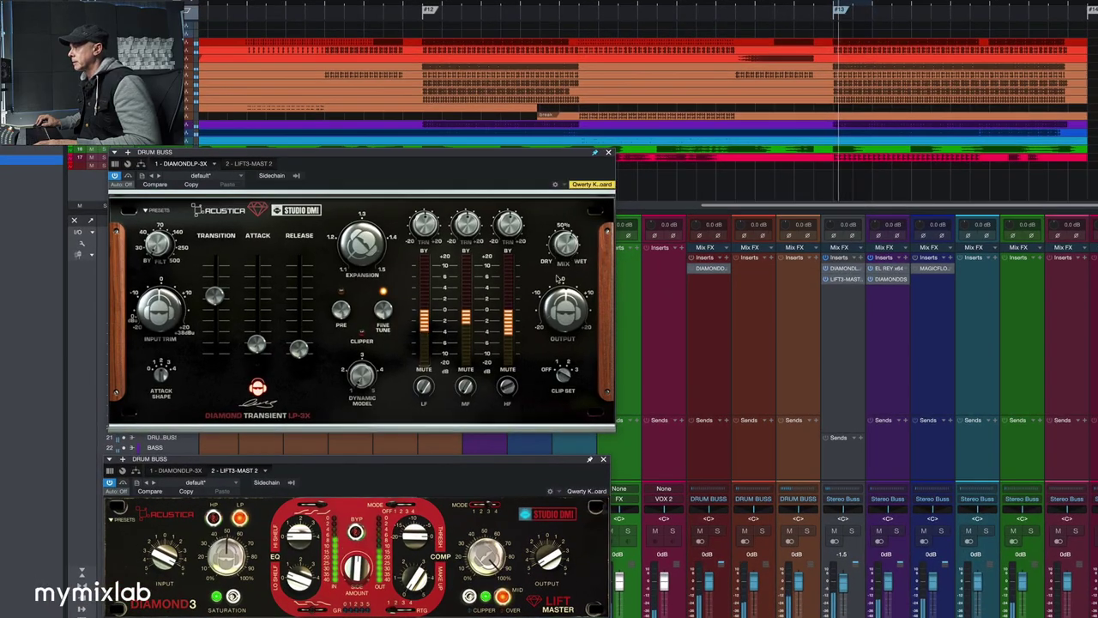
Raise the drum bus Diamond Transient's transition and attack, lower its release slightly, and compare the drums with it bypassed and active.
{"action": "left_click_drag", "start_coordinate": [256, 344], "coordinate": [216, 281]}
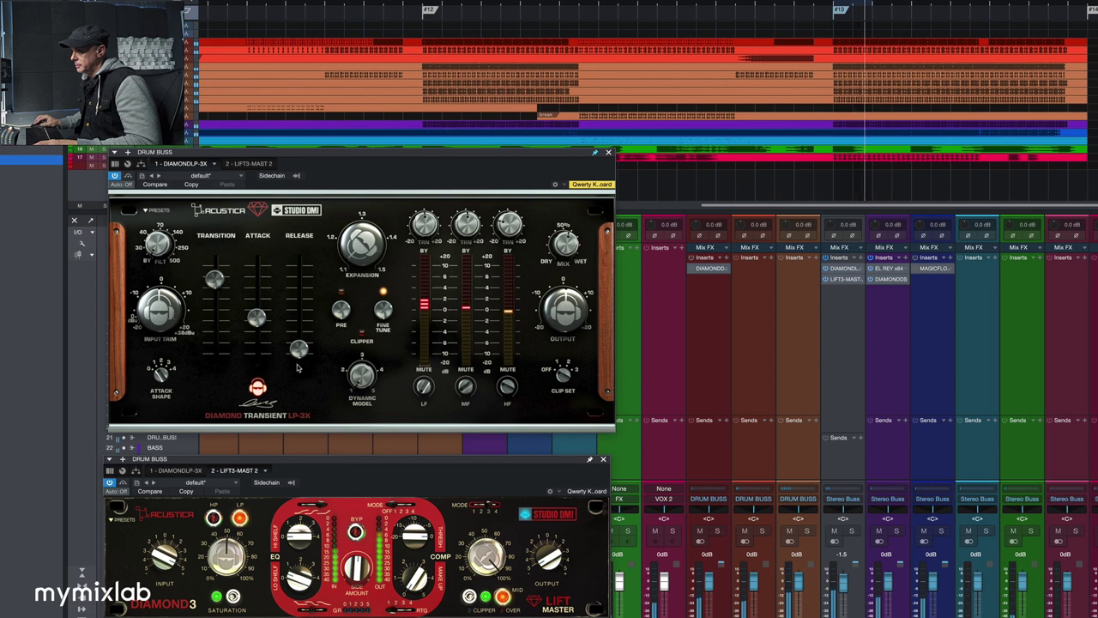
{"action": "left_click_drag", "start_coordinate": [299, 349], "coordinate": [298, 360]}
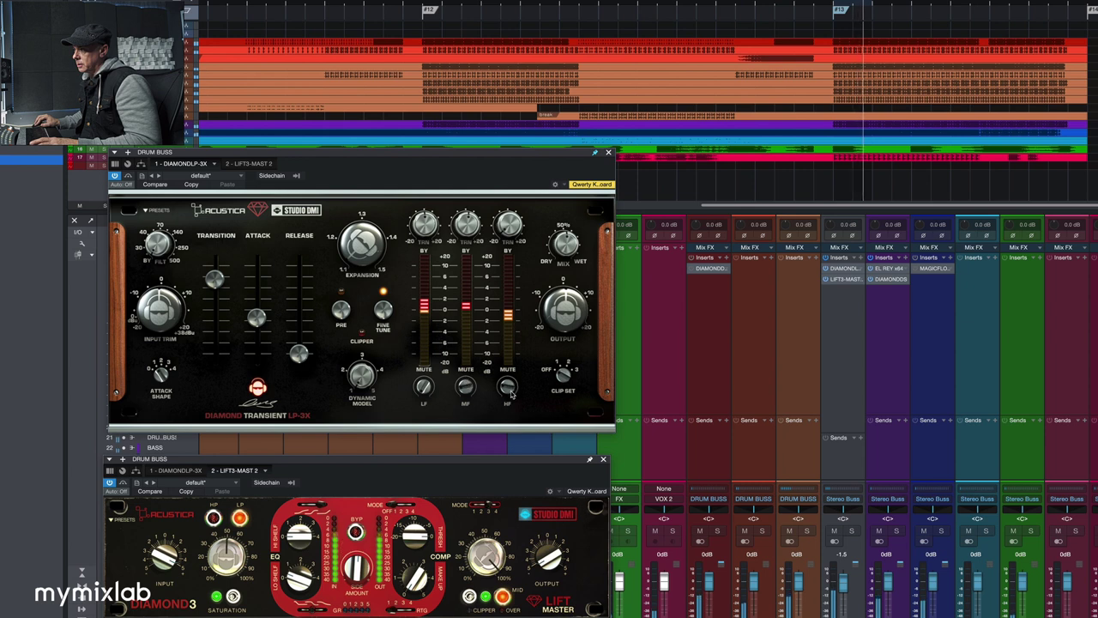
{"action": "left_click", "coordinate": [257, 386]}
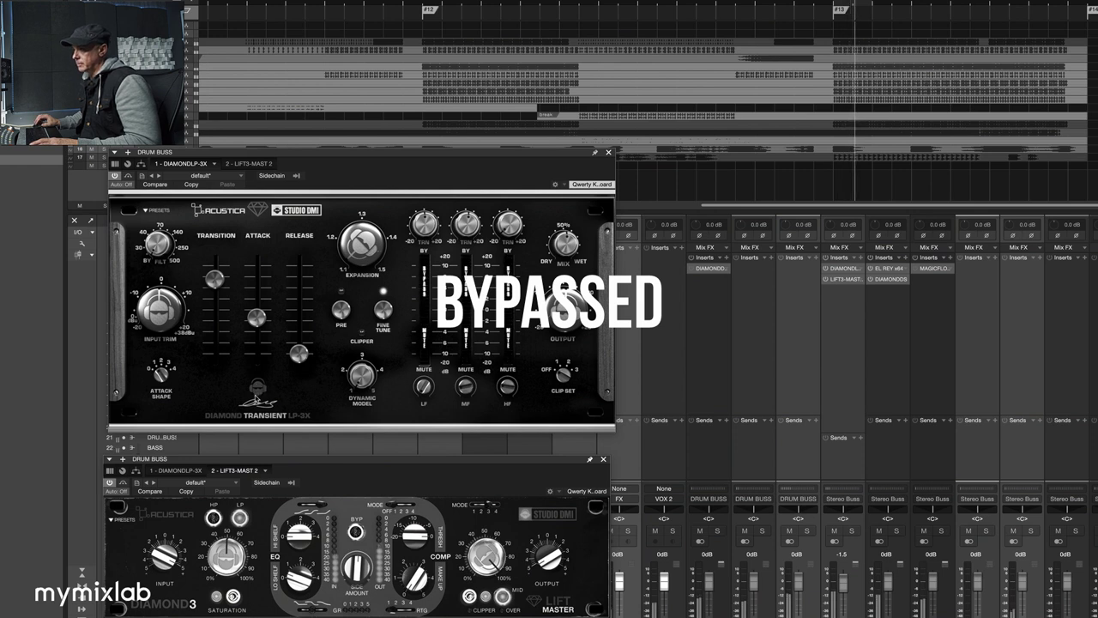
{"action": "left_click", "coordinate": [258, 387]}
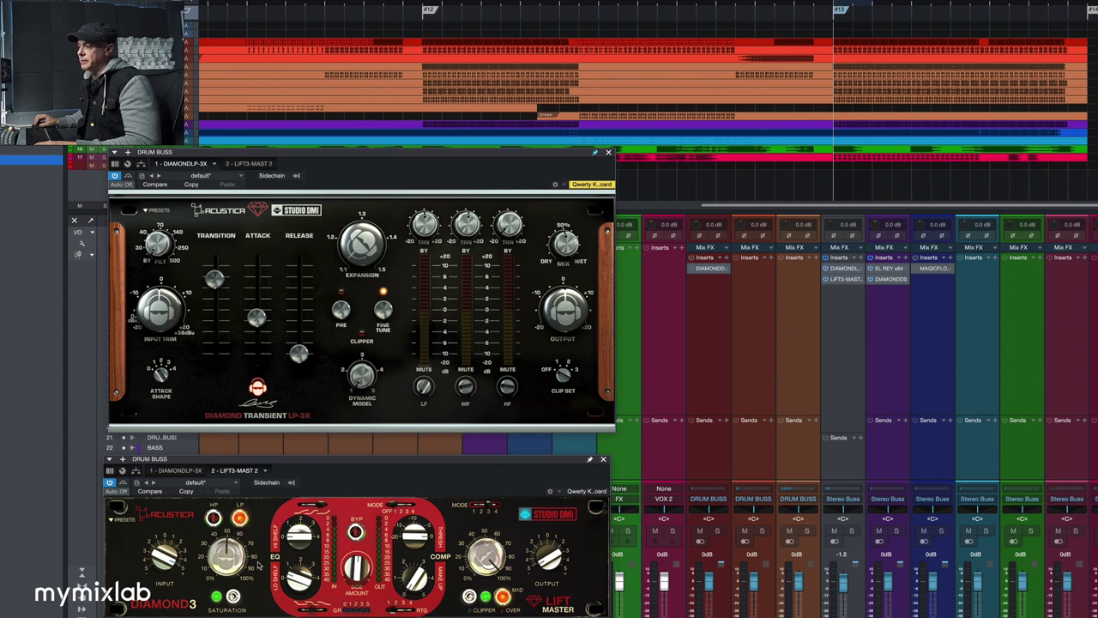
Audition the mix with all drum bus inserts bypassed and active, repeating the comparison and leaving them on.
{"action": "left_click_drag", "start_coordinate": [223, 566], "coordinate": [224, 572]}
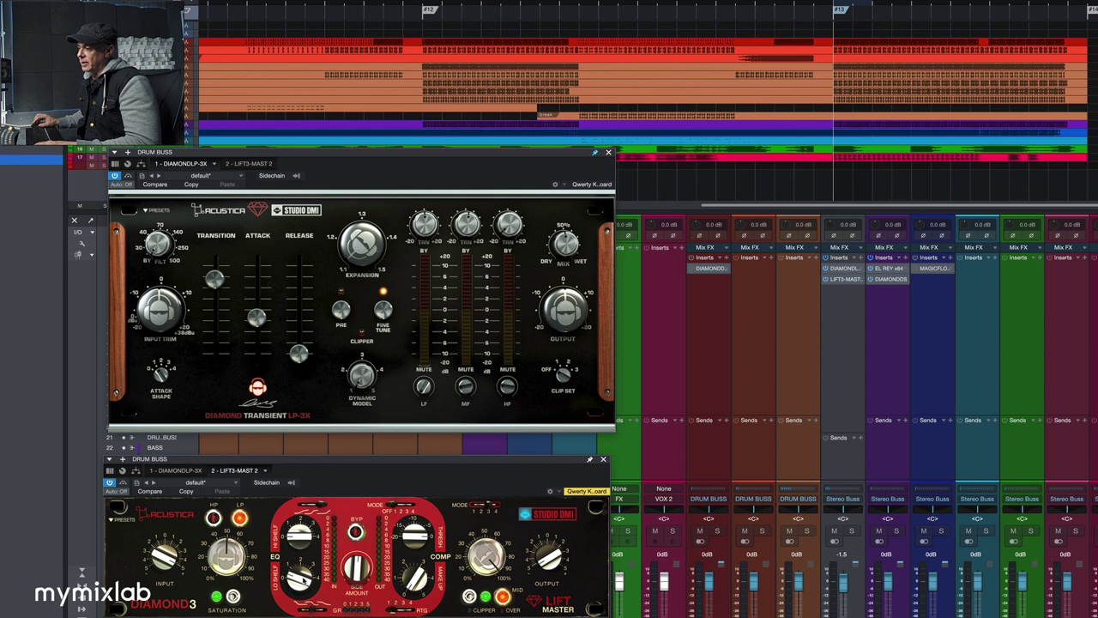
{"action": "left_click", "coordinate": [845, 323]}
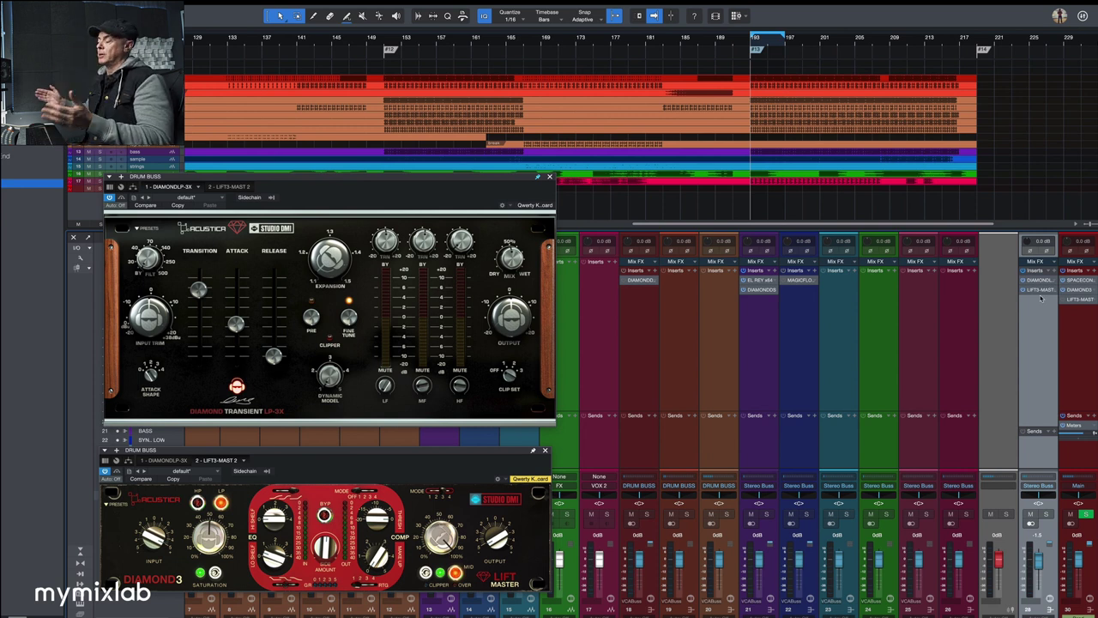
{"action": "left_click", "coordinate": [1077, 319]}
{"action": "left_click", "coordinate": [1038, 331]}
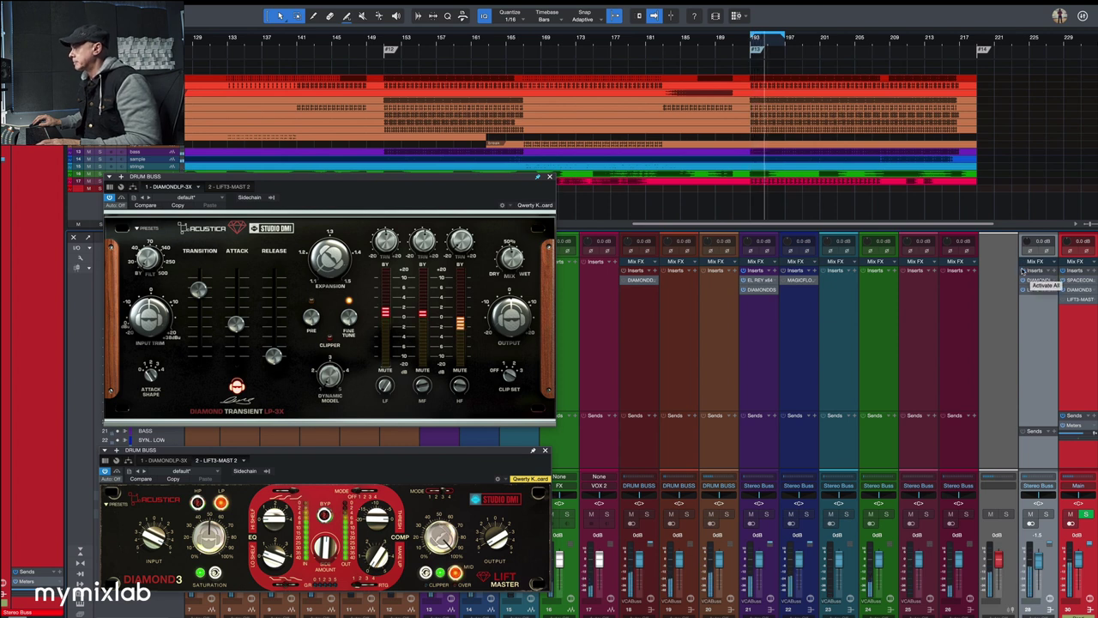
{"action": "left_click", "coordinate": [1022, 272]}
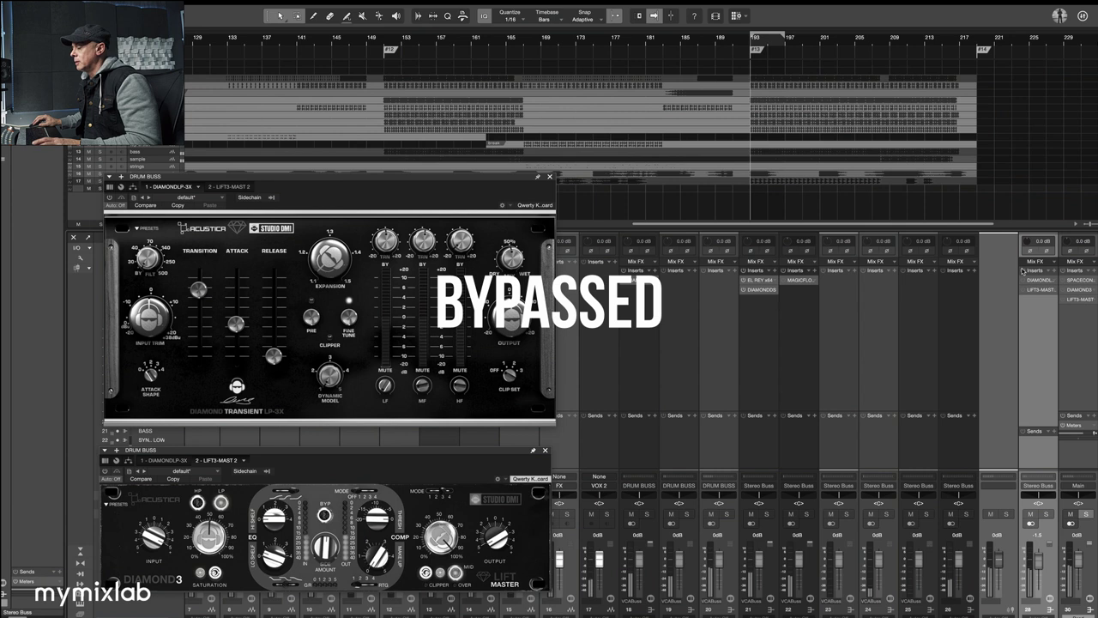
{"action": "left_click", "coordinate": [1022, 271]}
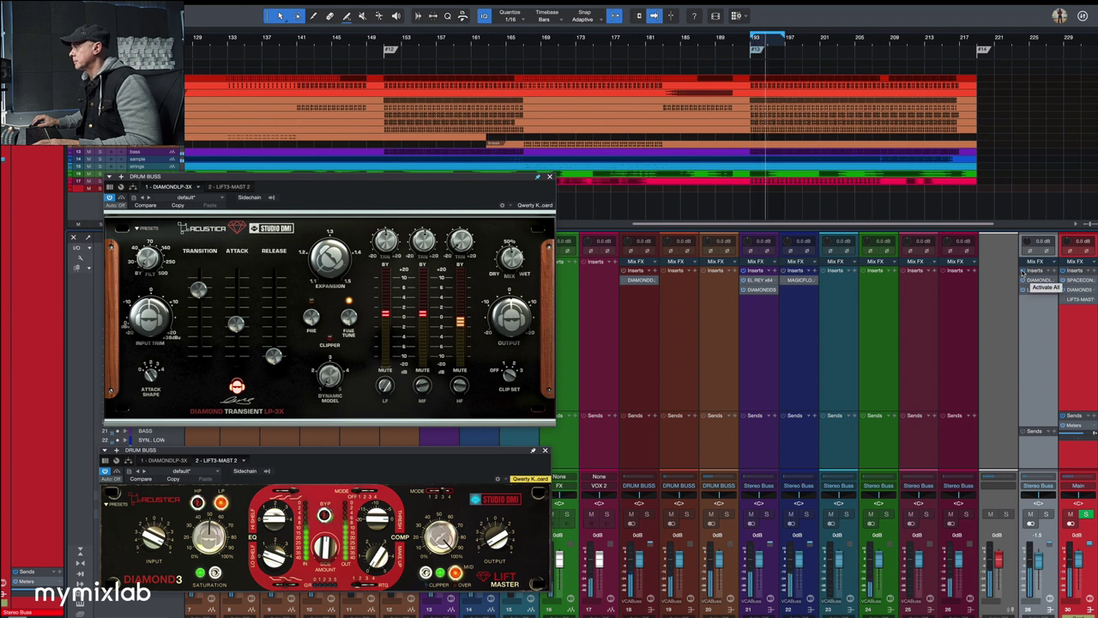
{"action": "left_click", "coordinate": [1023, 272]}
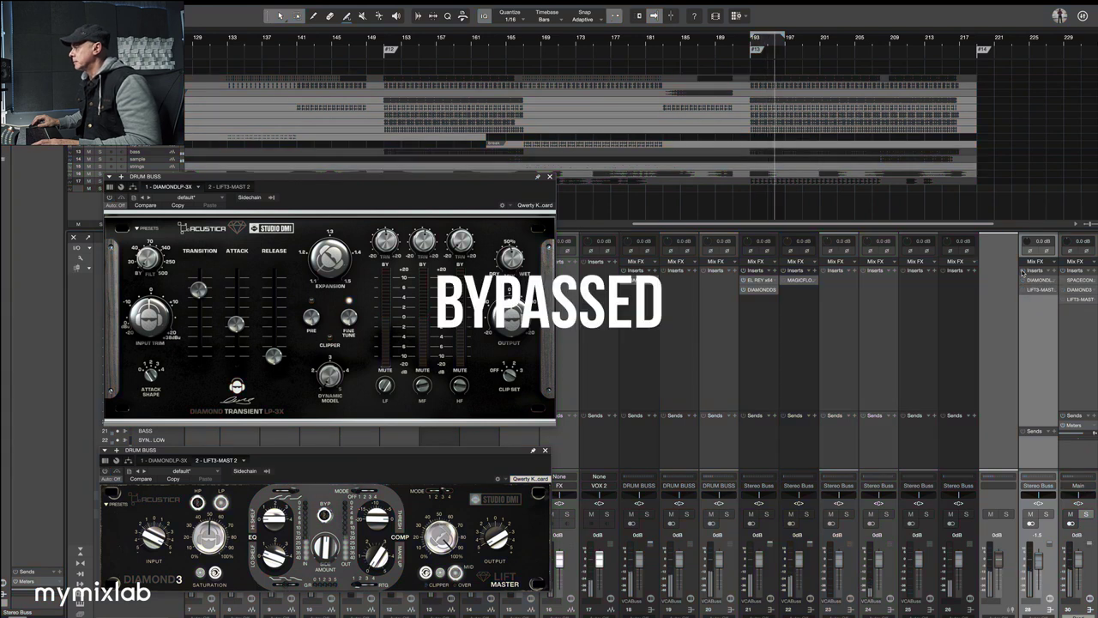
{"action": "left_click", "coordinate": [1022, 273]}
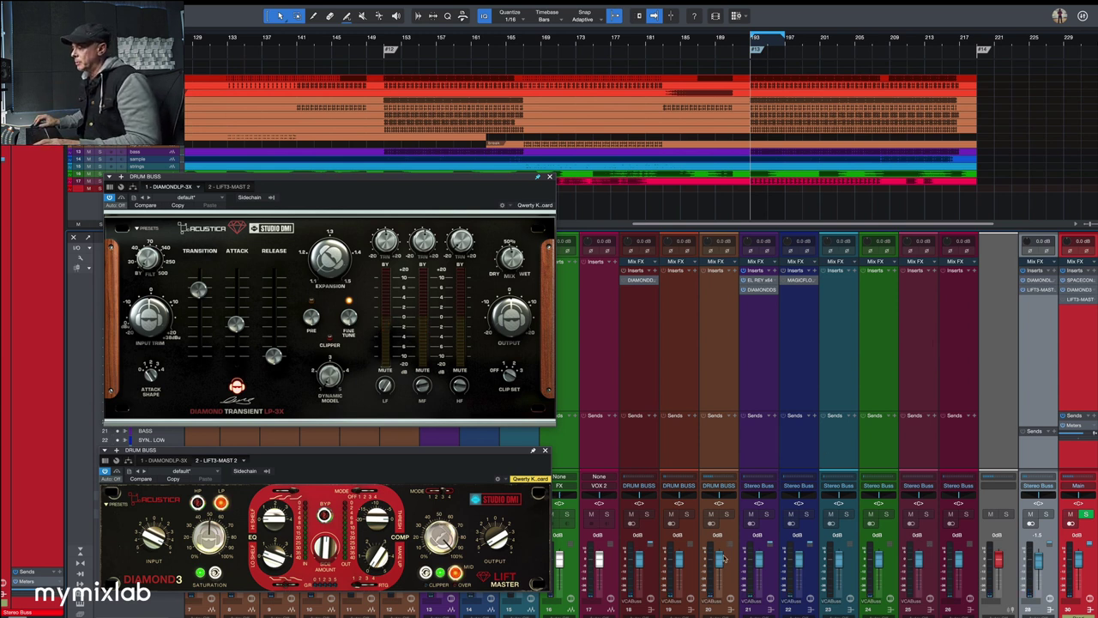
Lower the HI PERC bus to -3.1 dB, open the stereo bus Diamond3 EQ, and compare the mix with the drum bus inserts bypassed and active.
{"action": "left_click", "coordinate": [1070, 291]}
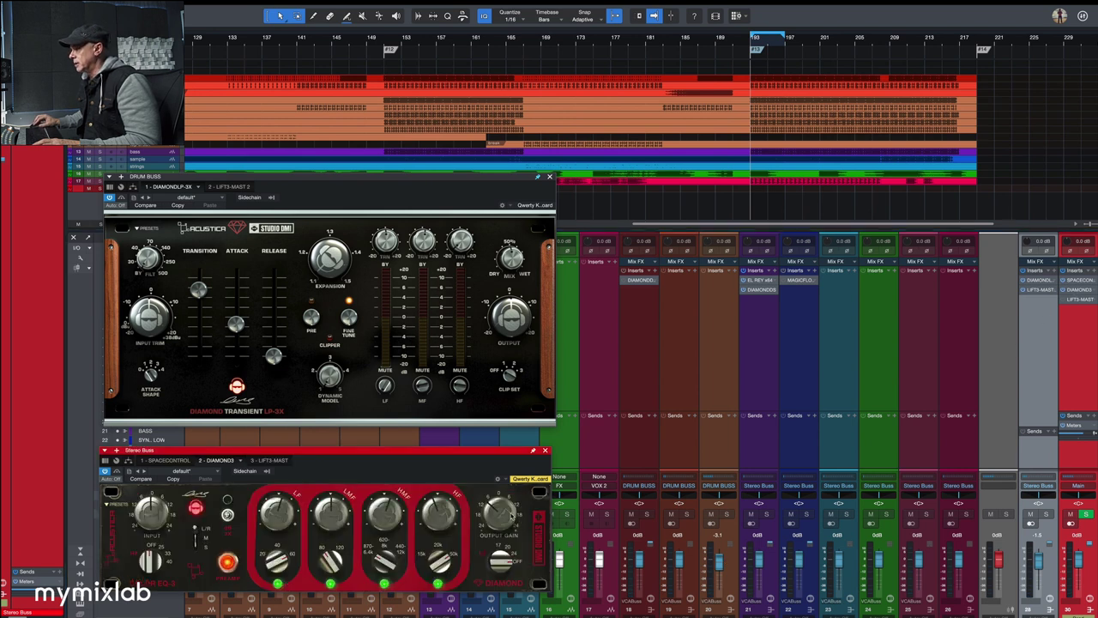
{"action": "key", "text": "space"}
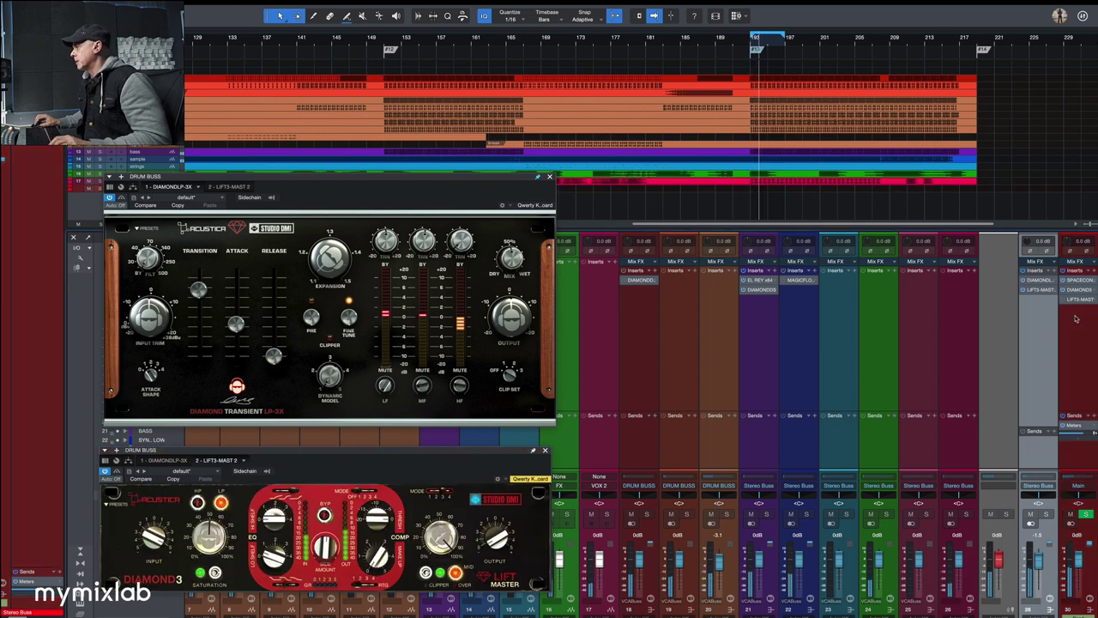
{"action": "left_click", "coordinate": [1027, 273]}
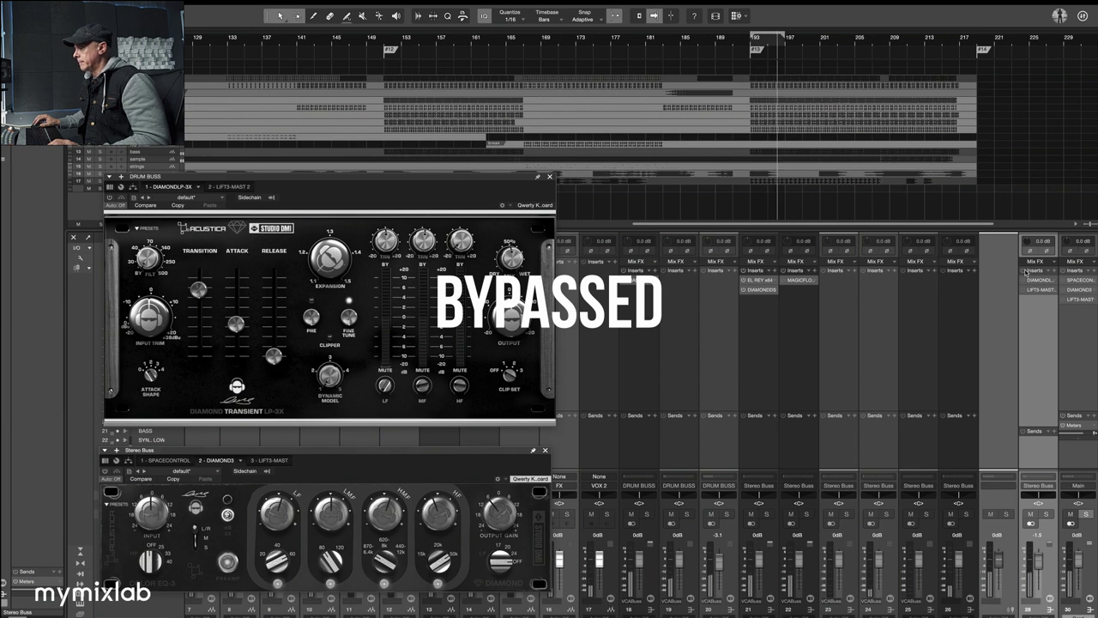
{"action": "left_click", "coordinate": [1026, 273]}
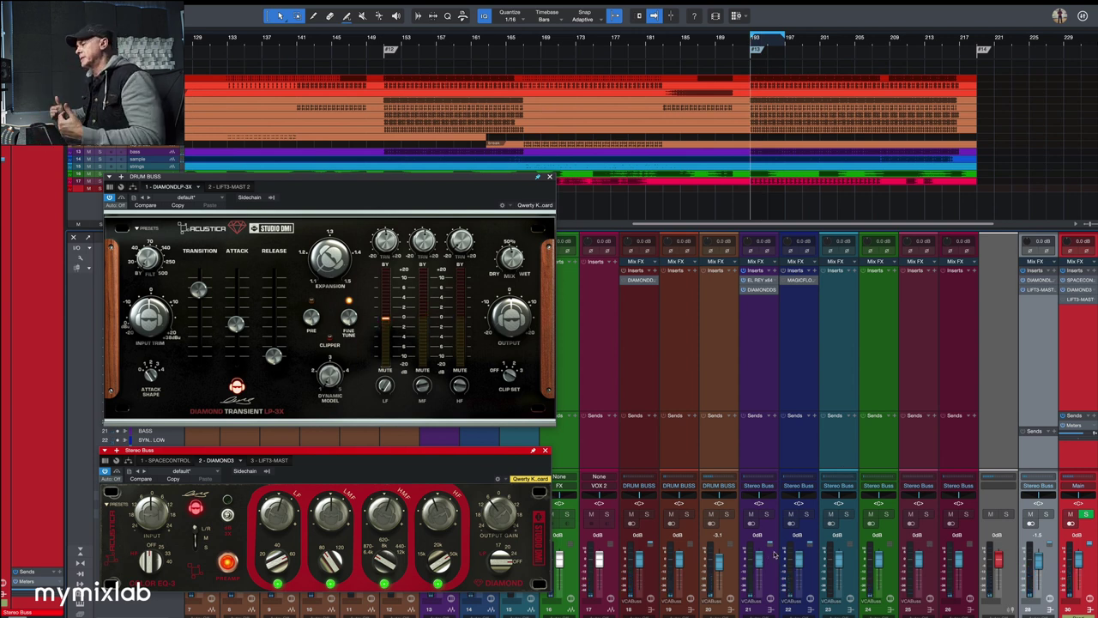
Raise the SYNT LOW, SYNT HI, FX, VOX and VOX 2 bus faders together to +2.5 dB and close the open plug-in windows.
{"action": "left_click", "coordinate": [799, 447]}
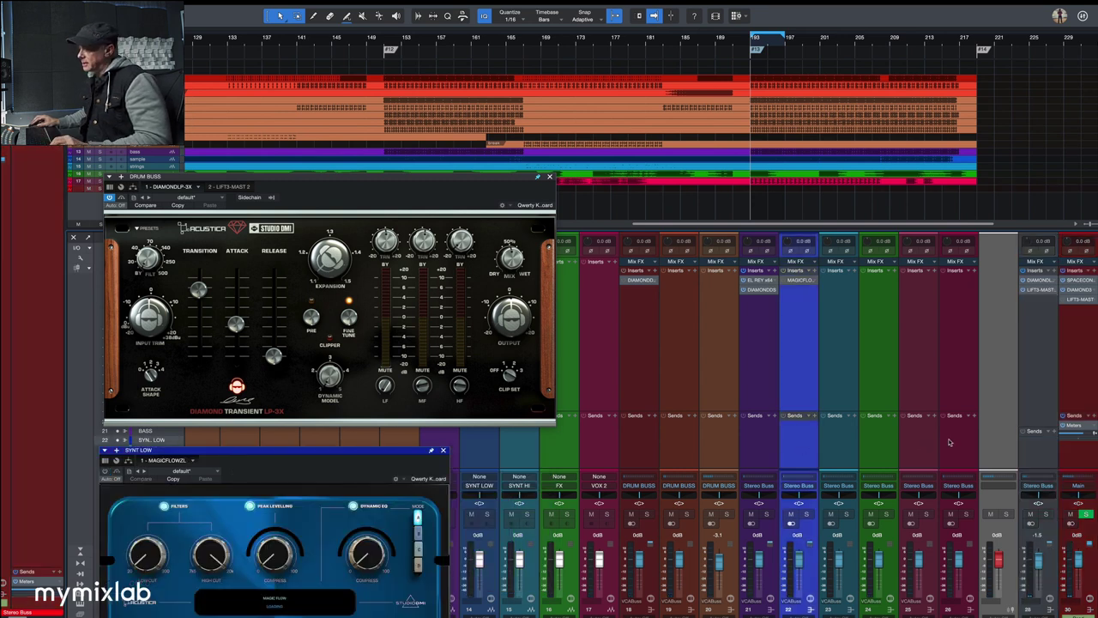
{"action": "left_click", "coordinate": [948, 443], "text": "shift"}
{"action": "left_click_drag", "start_coordinate": [796, 562], "coordinate": [796, 561]}
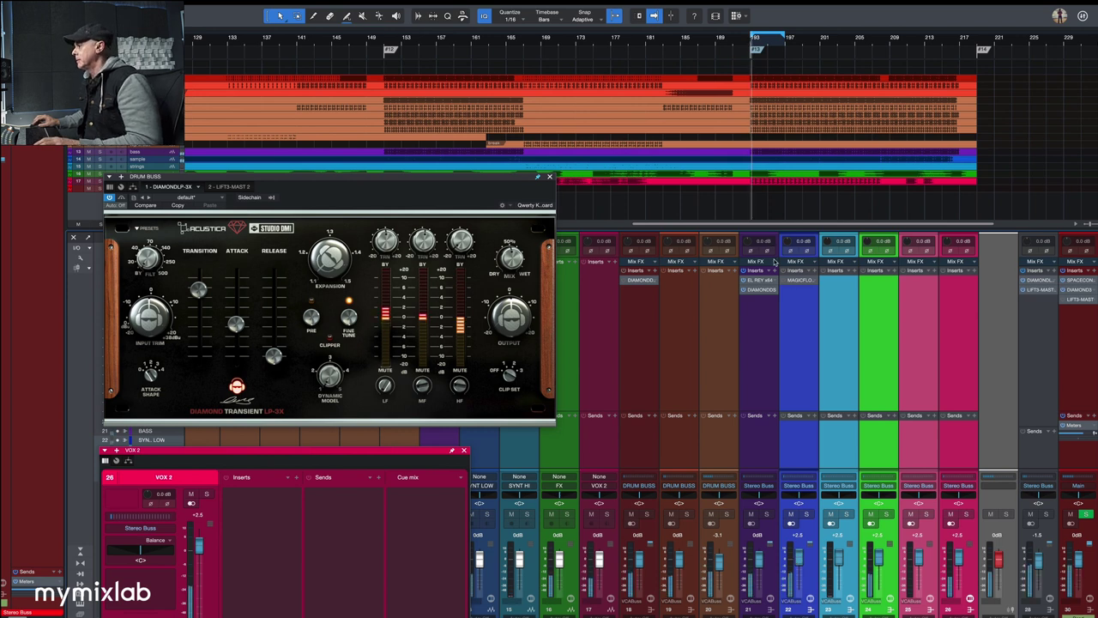
{"action": "left_click", "coordinate": [463, 450]}
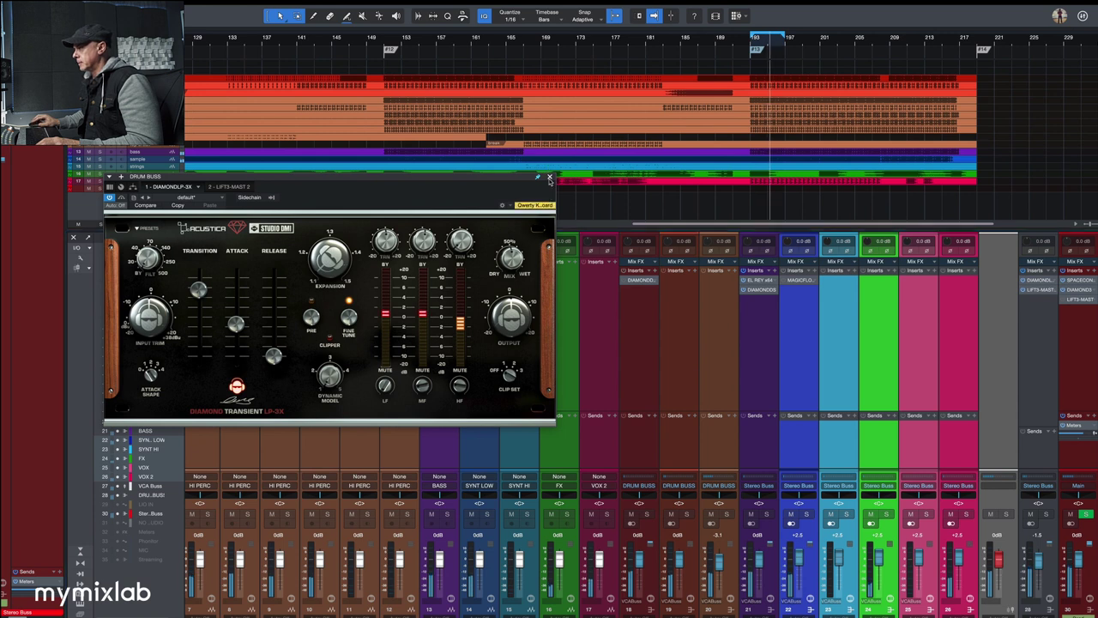
{"action": "left_click", "coordinate": [550, 178]}
Open the El Rey compressor on the BASS bus and move its window clear of the bus channels.
{"action": "left_click", "coordinate": [824, 325]}
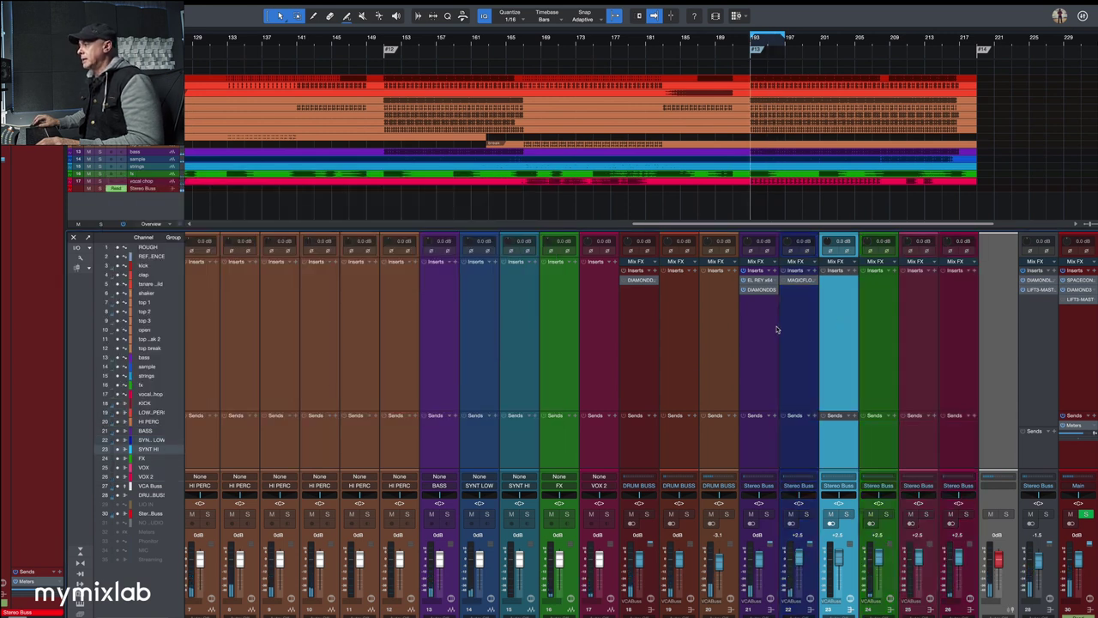
{"action": "left_click", "coordinate": [757, 327]}
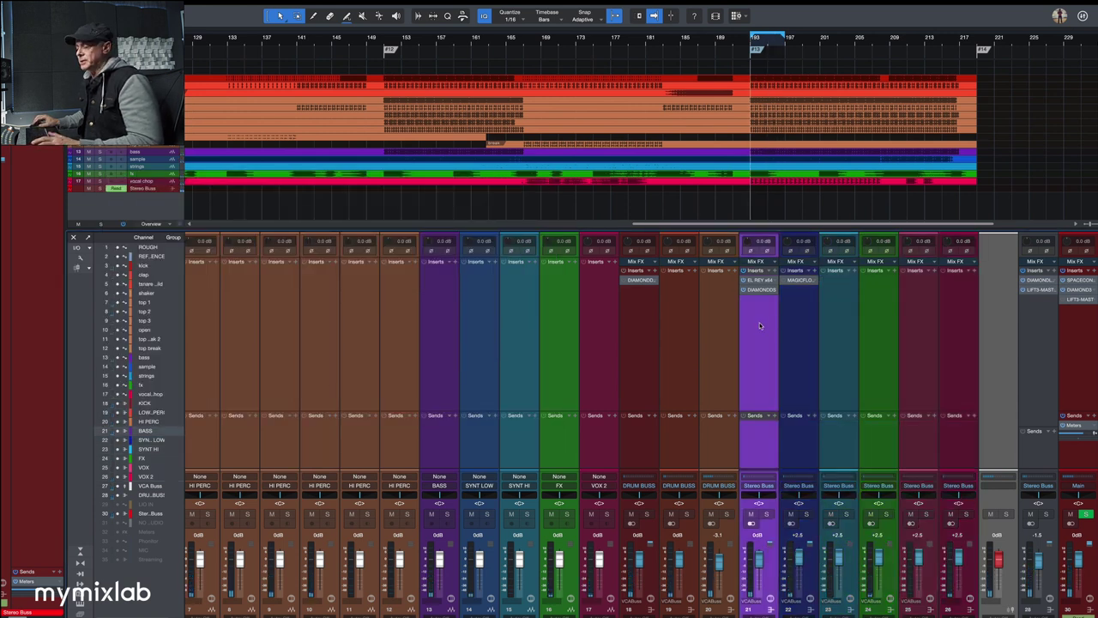
{"action": "left_click", "coordinate": [758, 279]}
{"action": "left_click_drag", "start_coordinate": [484, 327], "coordinate": [530, 241]}
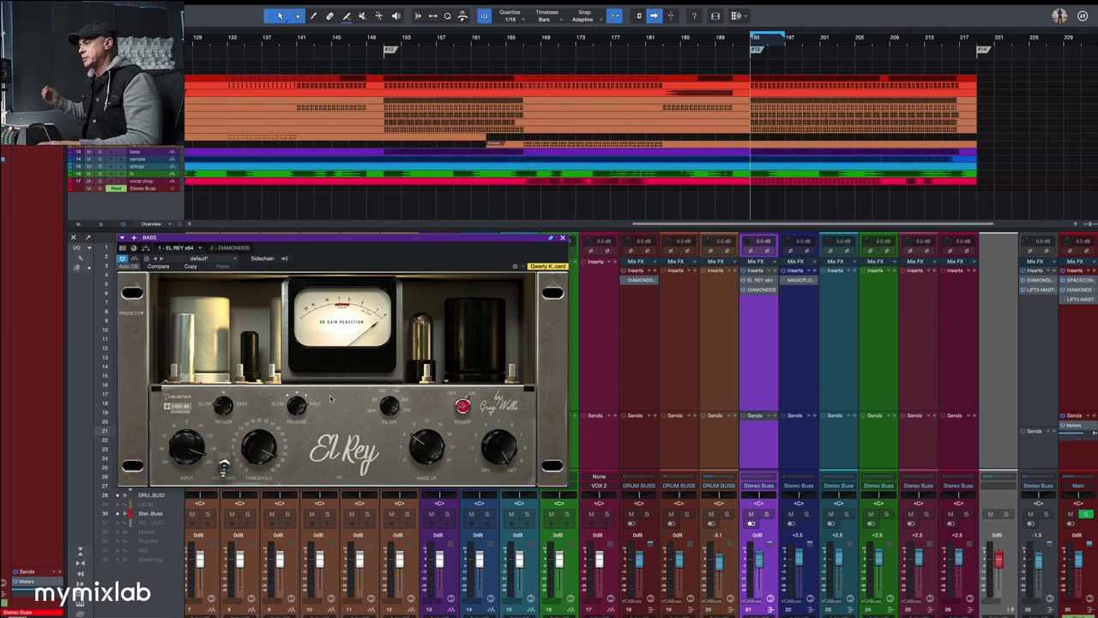
Solo the drum bus and move its channel directly before the BASS bus in the mixer.
{"action": "left_click", "coordinate": [765, 513]}
{"action": "left_click", "coordinate": [1033, 408]}
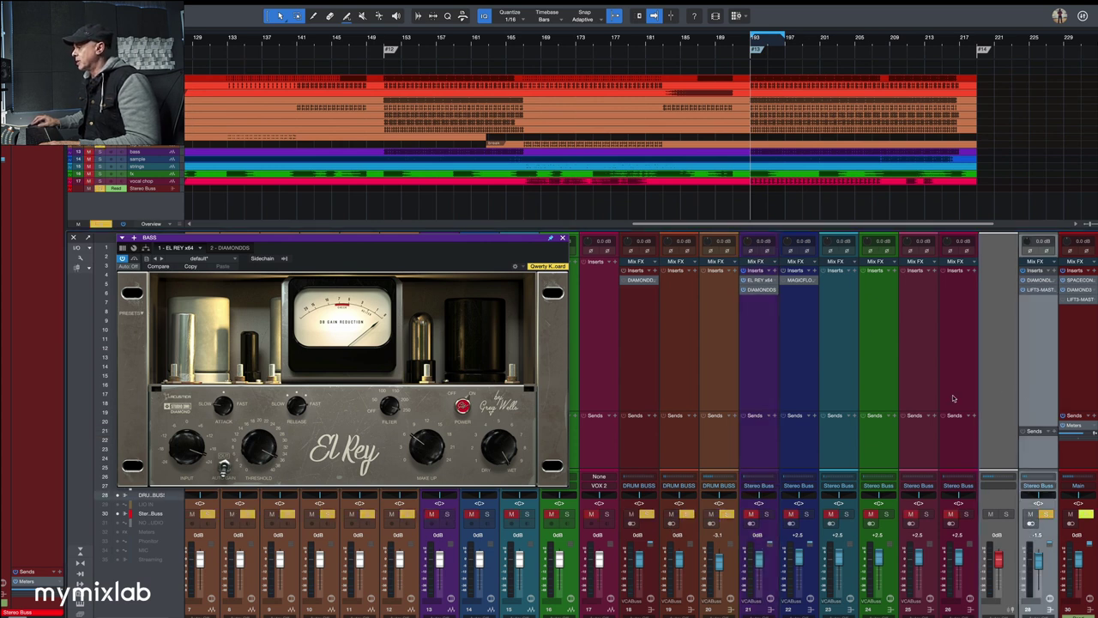
{"action": "left_click_drag", "start_coordinate": [767, 458], "coordinate": [768, 467]}
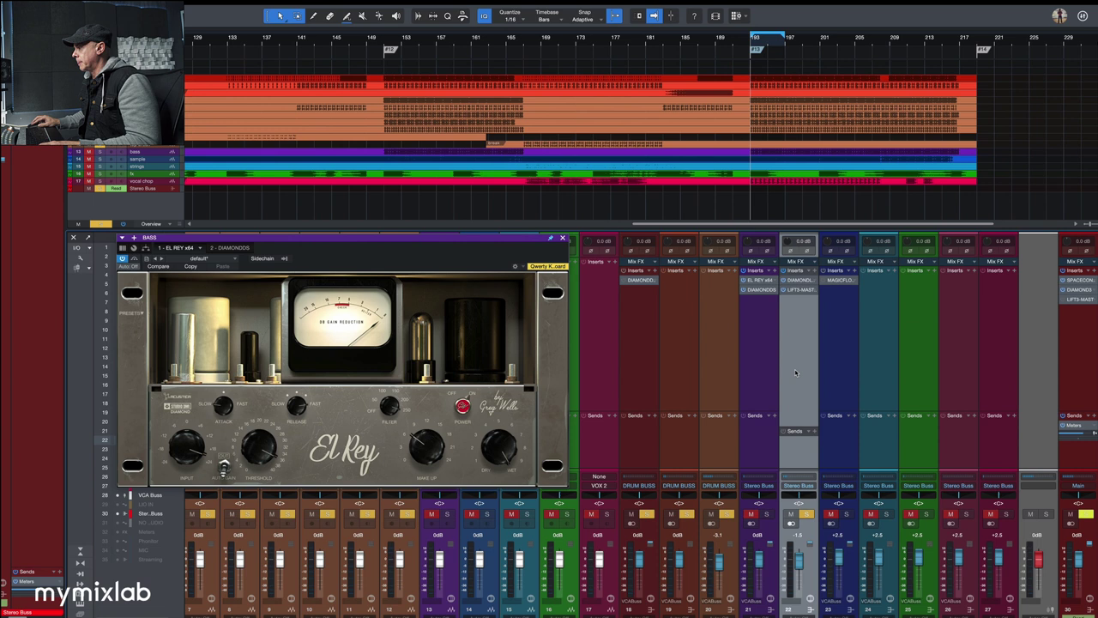
{"action": "left_click_drag", "start_coordinate": [795, 372], "coordinate": [758, 374]}
Solo the bass with the drums, raise El Rey's make-up gain, and set the BASS bus fader to +4.5 dB.
{"action": "left_click", "coordinate": [807, 513]}
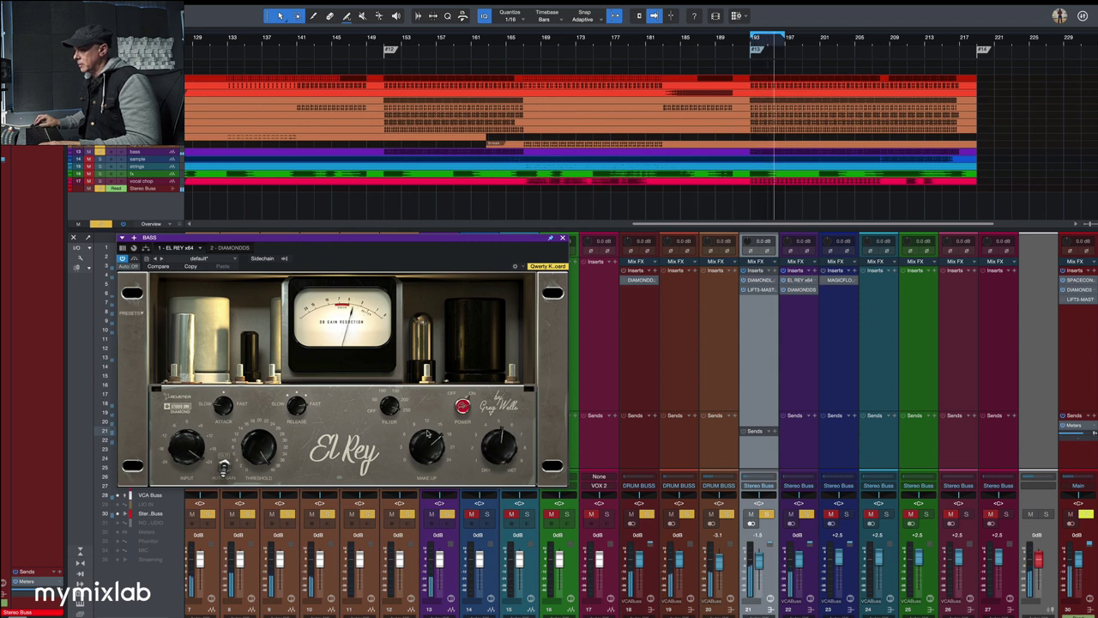
{"action": "left_click_drag", "start_coordinate": [802, 559], "coordinate": [802, 551]}
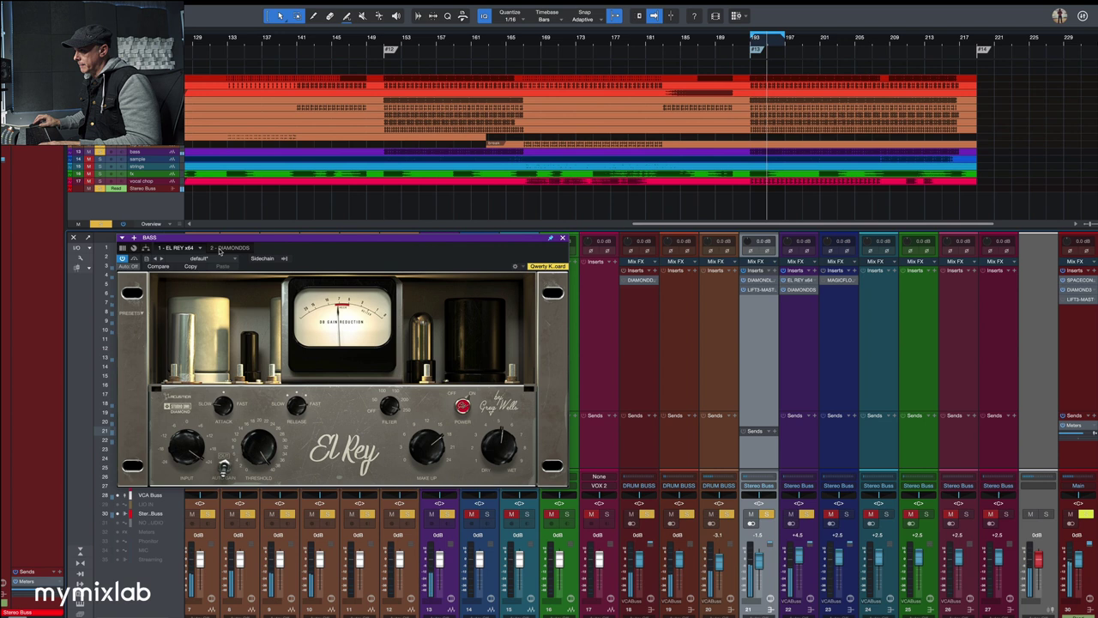
{"action": "left_click", "coordinate": [133, 258]}
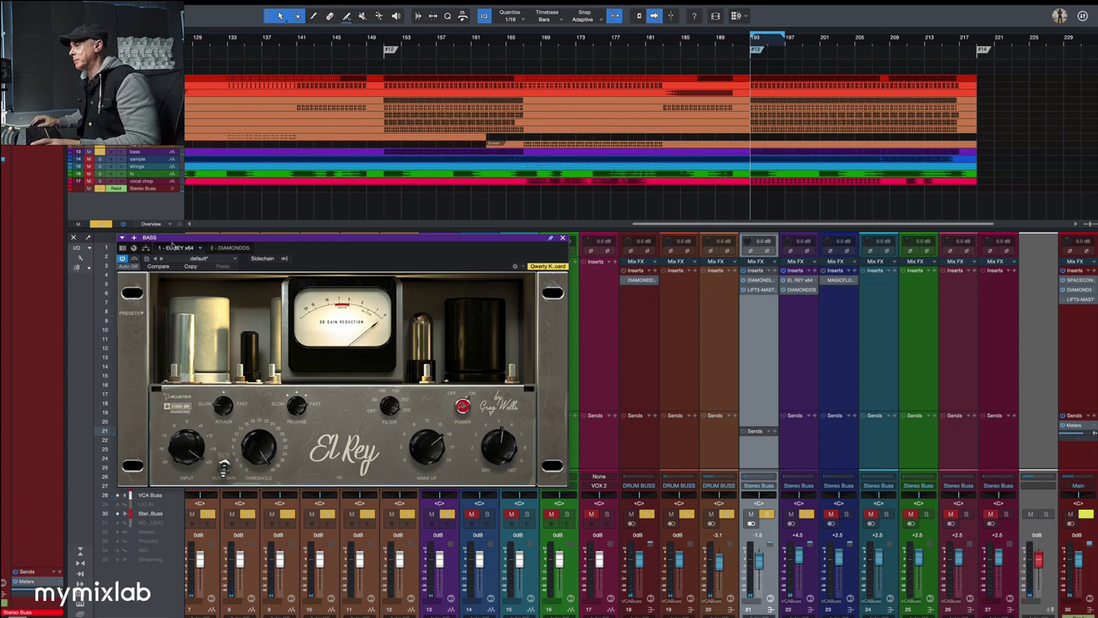
Open the BASS bus Diamond Dynamic Saturator and arrange its window side by side with El Rey.
{"action": "left_click", "coordinate": [803, 290]}
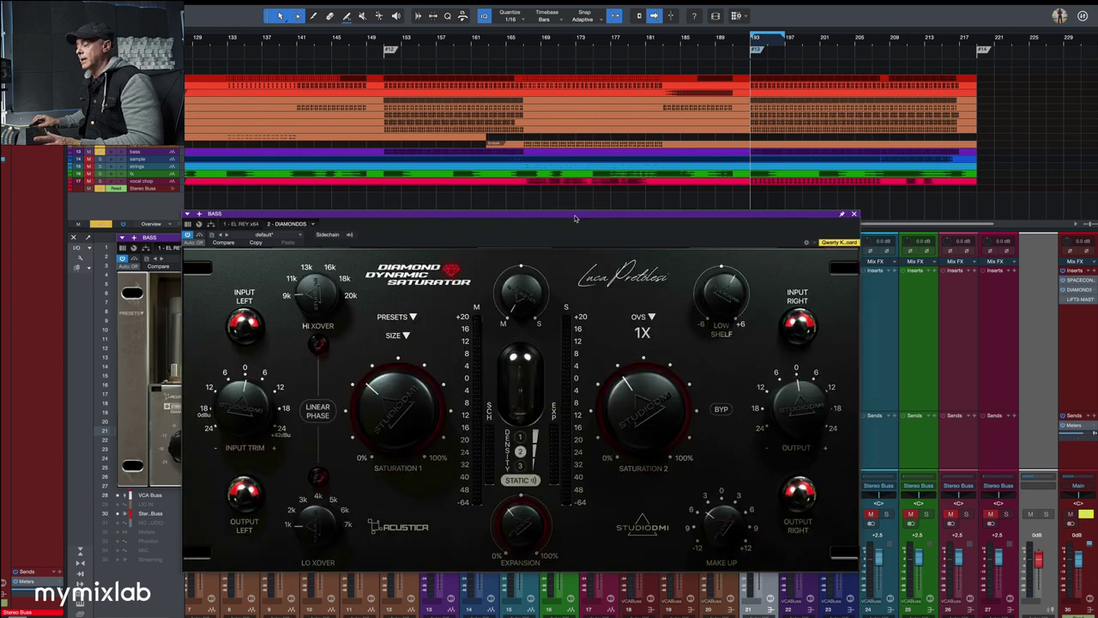
{"action": "left_click_drag", "start_coordinate": [647, 213], "coordinate": [857, 196]}
{"action": "left_click_drag", "start_coordinate": [271, 243], "coordinate": [124, 193]}
{"action": "left_click_drag", "start_coordinate": [621, 200], "coordinate": [651, 181]}
Set Saturation 1 and Saturation 2 on the bass saturator to about halfway and close its window.
{"action": "left_click_drag", "start_coordinate": [648, 392], "coordinate": [645, 367]}
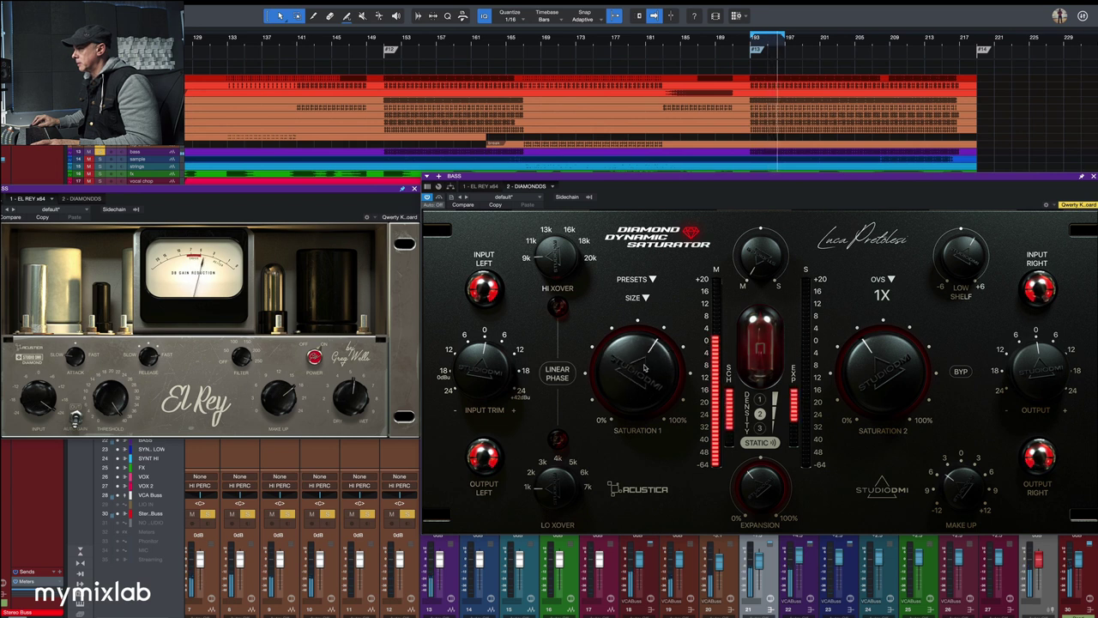
{"action": "left_click_drag", "start_coordinate": [860, 372], "coordinate": [857, 360]}
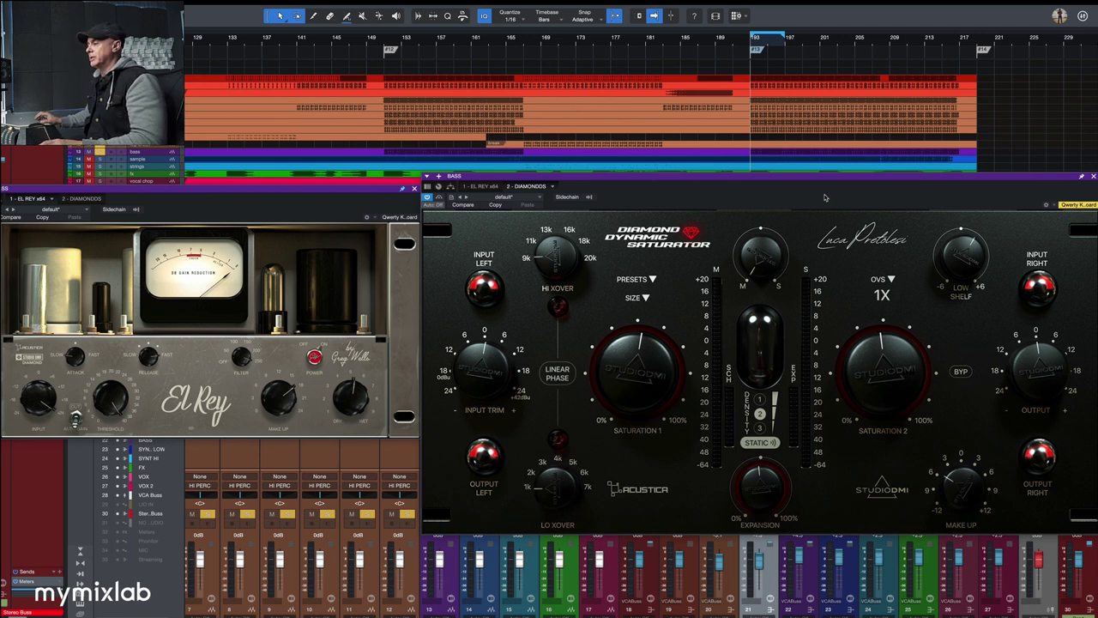
{"action": "key", "text": "ctrl+w"}
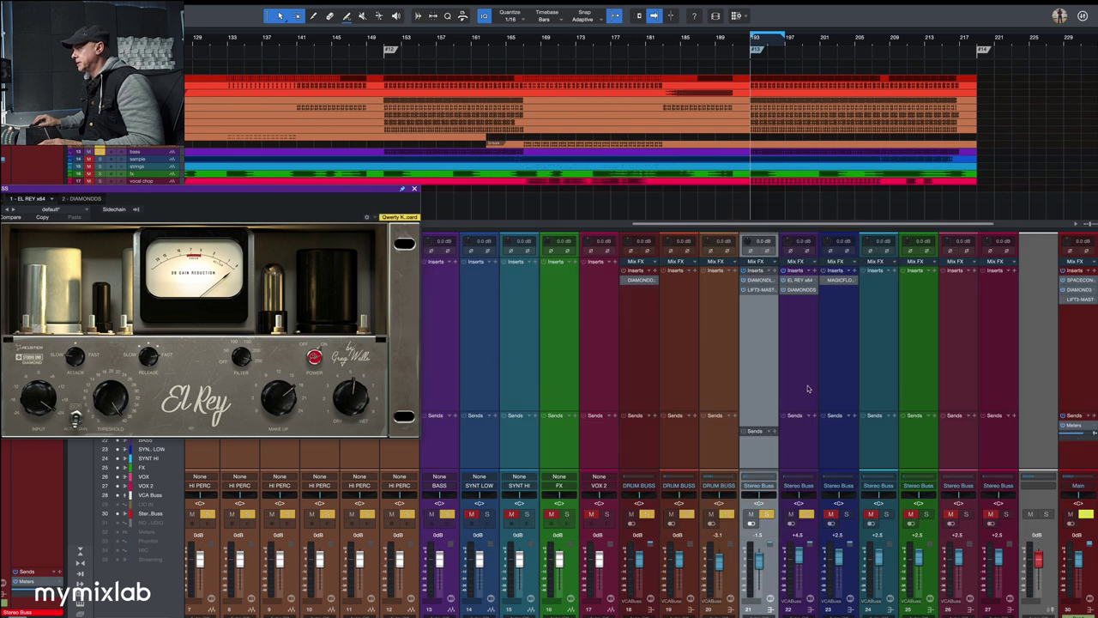
Audition the bass against the drums with its El Rey compressor bypassed and active.
{"action": "left_click", "coordinate": [795, 300]}
{"action": "left_click", "coordinate": [783, 280]}
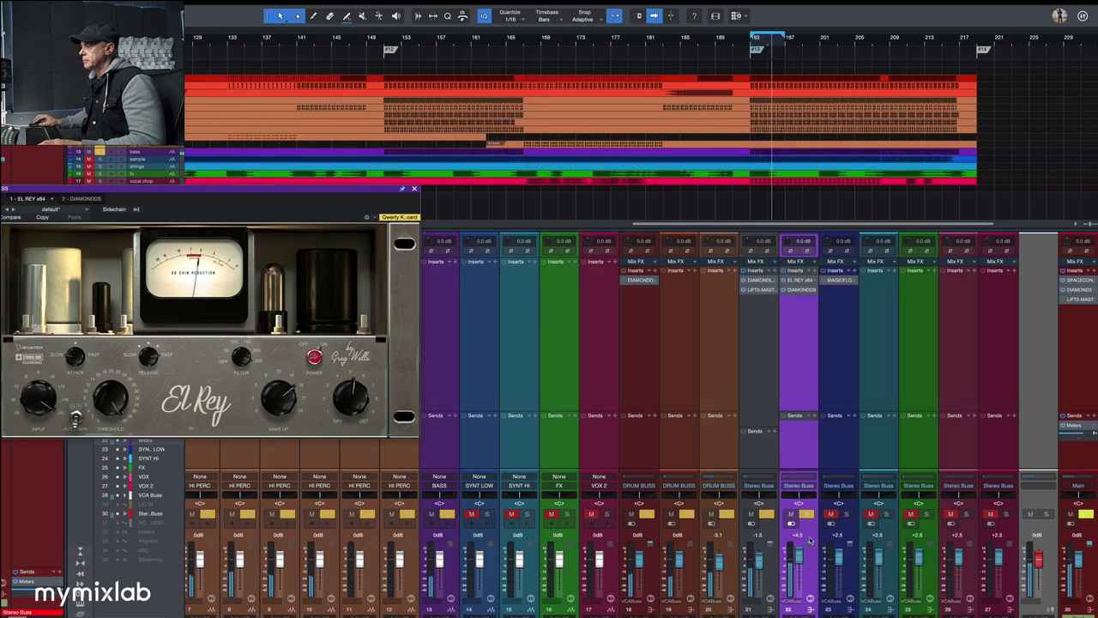
{"action": "left_click", "coordinate": [844, 516]}
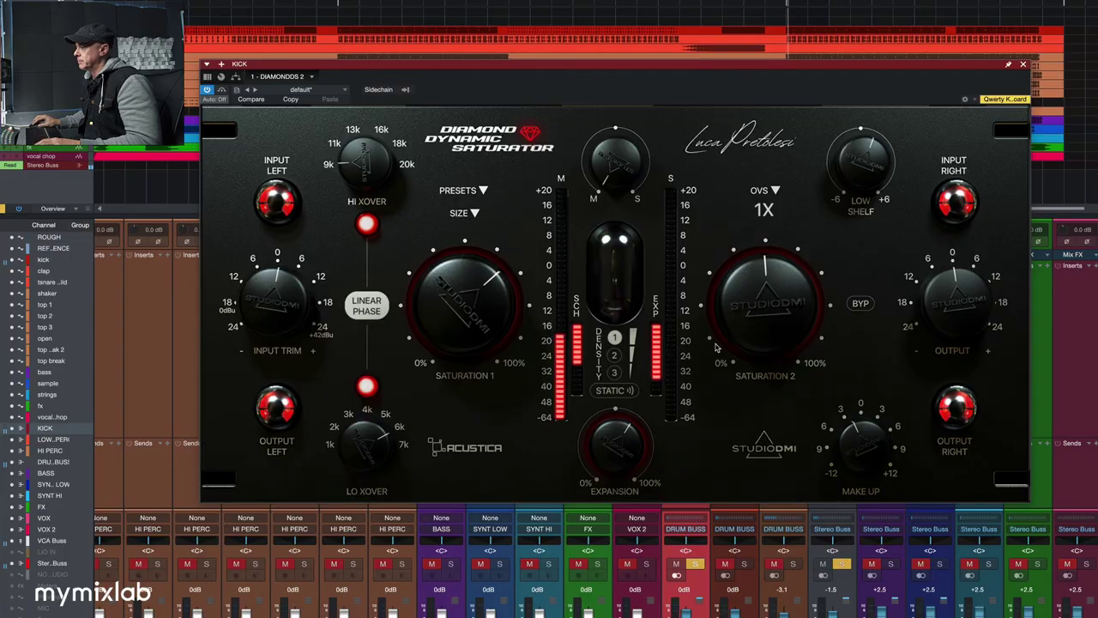
On the KICK bus Diamond Dynamic Saturator, set Saturation 2 slightly above halfway and raise the expansion and low shelf.
{"action": "mouse_move", "coordinate": [749, 289]}
{"action": "left_mouse_down"}
{"action": "mouse_move", "coordinate": [731, 381]}
{"action": "mouse_move", "coordinate": [747, 294]}
{"action": "left_mouse_up"}
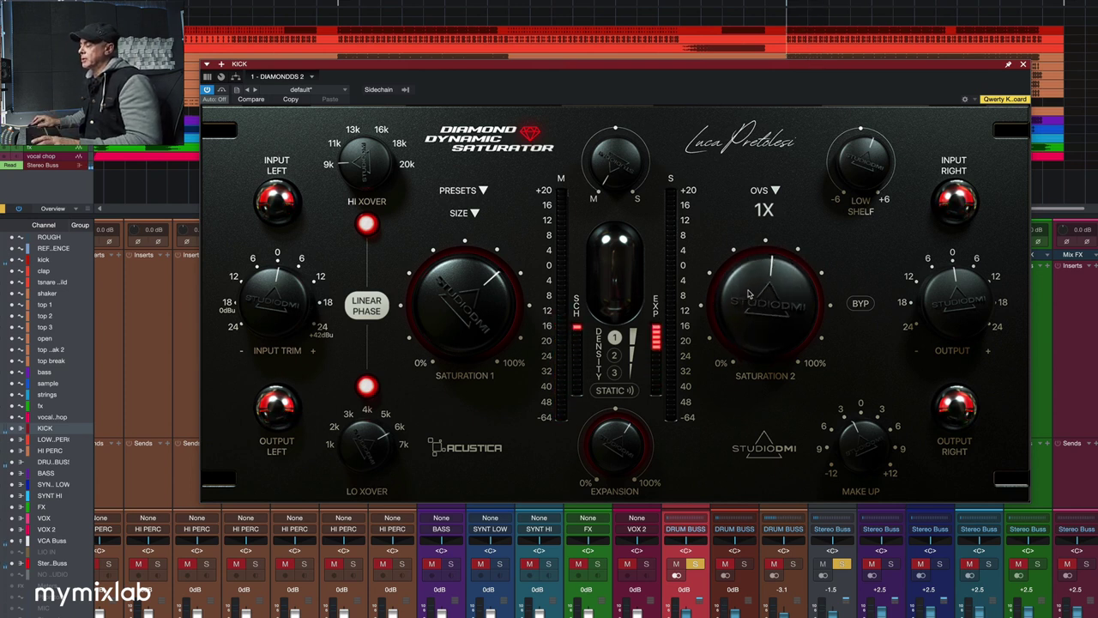
{"action": "left_click_drag", "start_coordinate": [360, 177], "coordinate": [339, 201]}
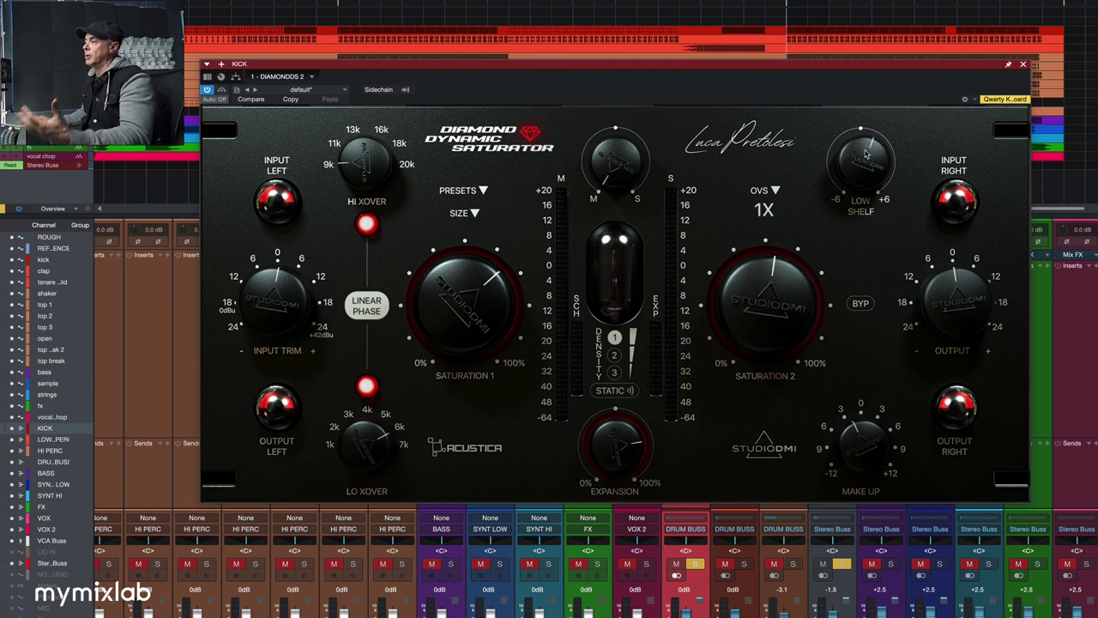
{"action": "left_click_drag", "start_coordinate": [866, 155], "coordinate": [866, 146]}
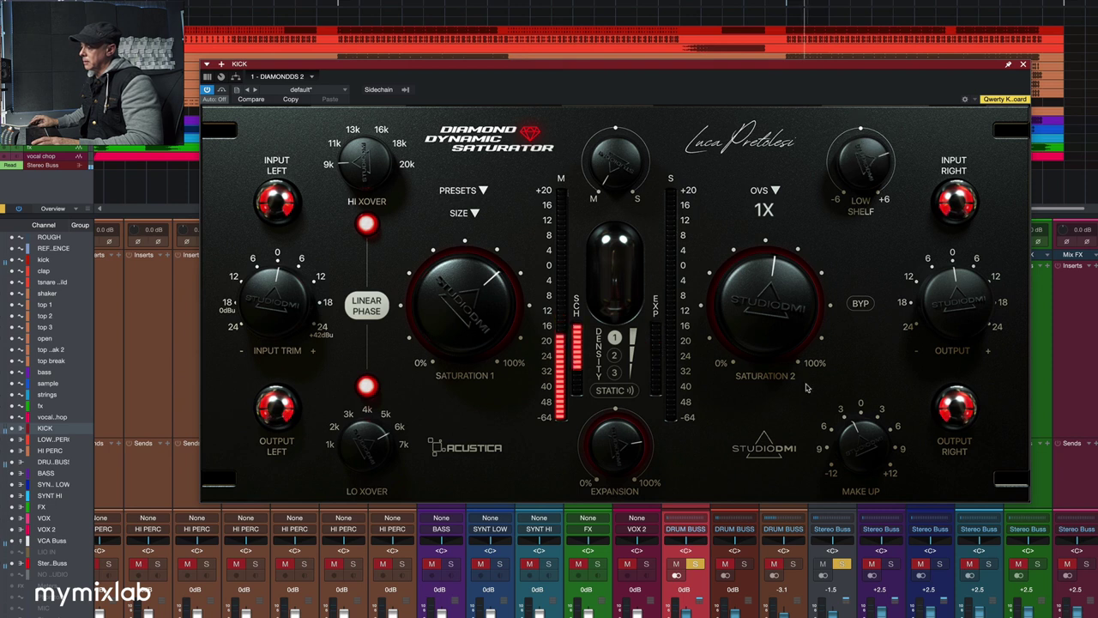
Raise the kick saturator's Saturation 2 further with the percussion and bass buses soloed too, and compare the result with the saturator bypassed.
{"action": "left_click", "coordinate": [792, 563]}
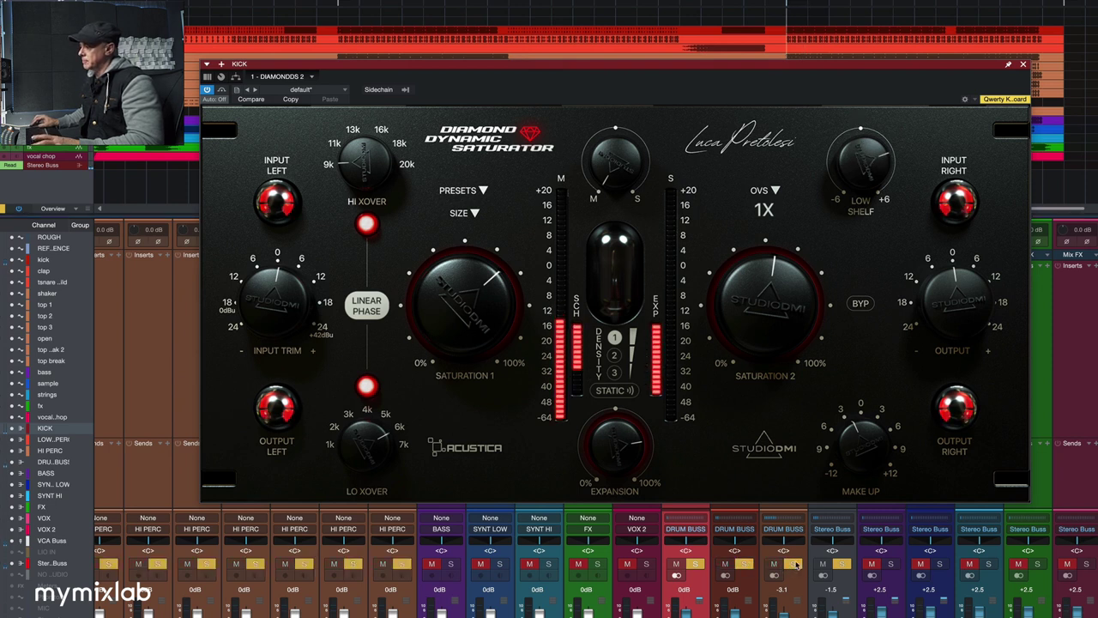
{"action": "mouse_move", "coordinate": [792, 312]}
{"action": "left_mouse_down"}
{"action": "mouse_move", "coordinate": [787, 278]}
{"action": "mouse_move", "coordinate": [788, 290]}
{"action": "left_mouse_up"}
{"action": "left_click", "coordinate": [890, 564]}
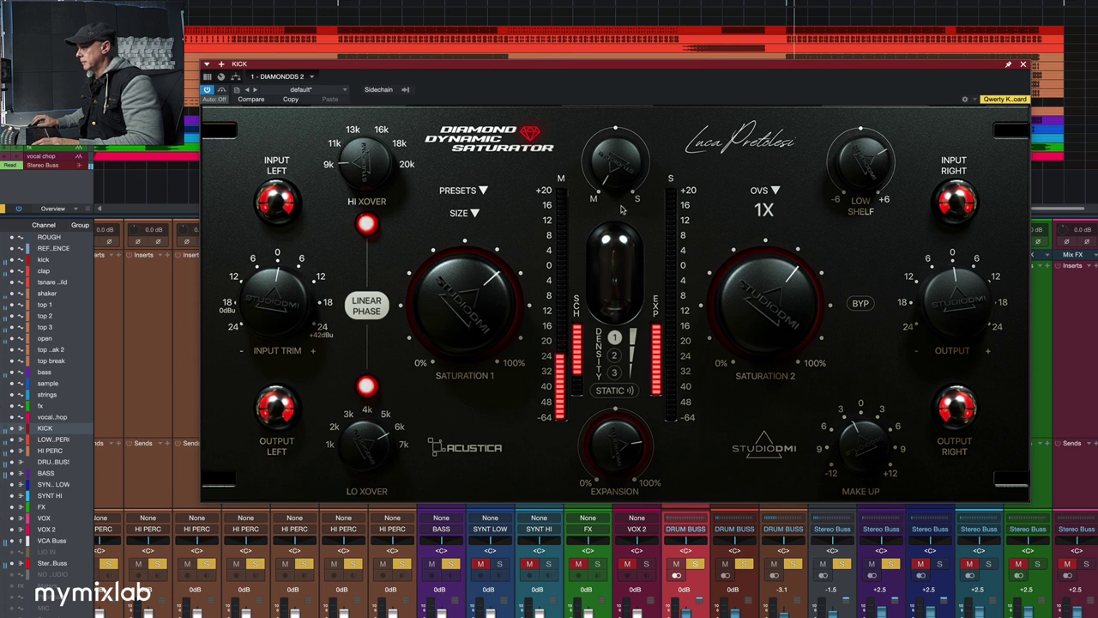
{"action": "left_click", "coordinate": [860, 303]}
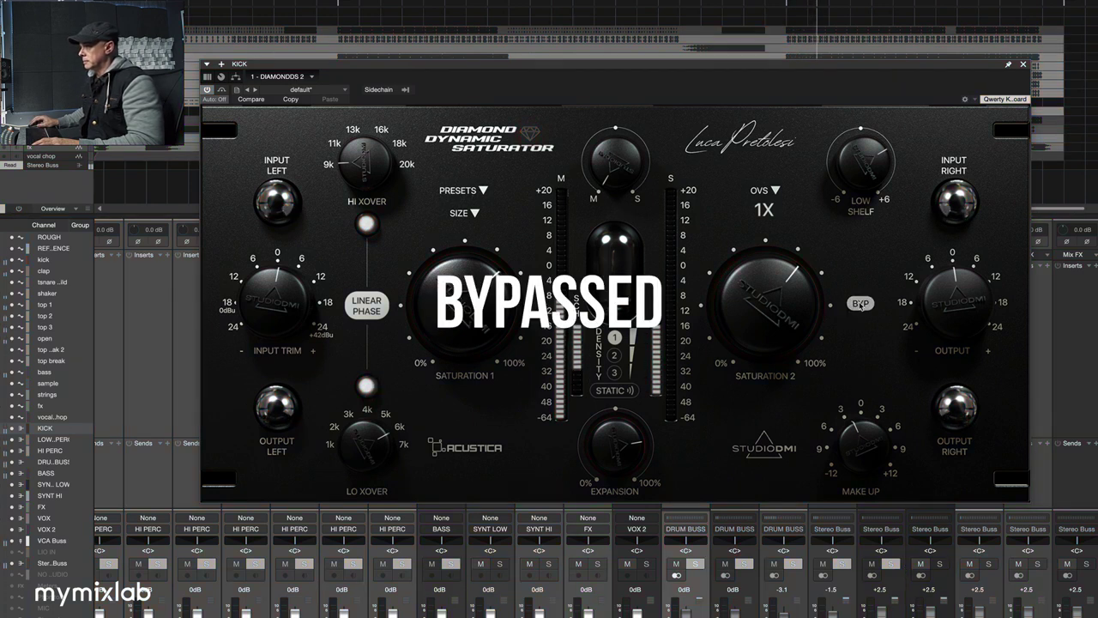
{"action": "left_click", "coordinate": [859, 304]}
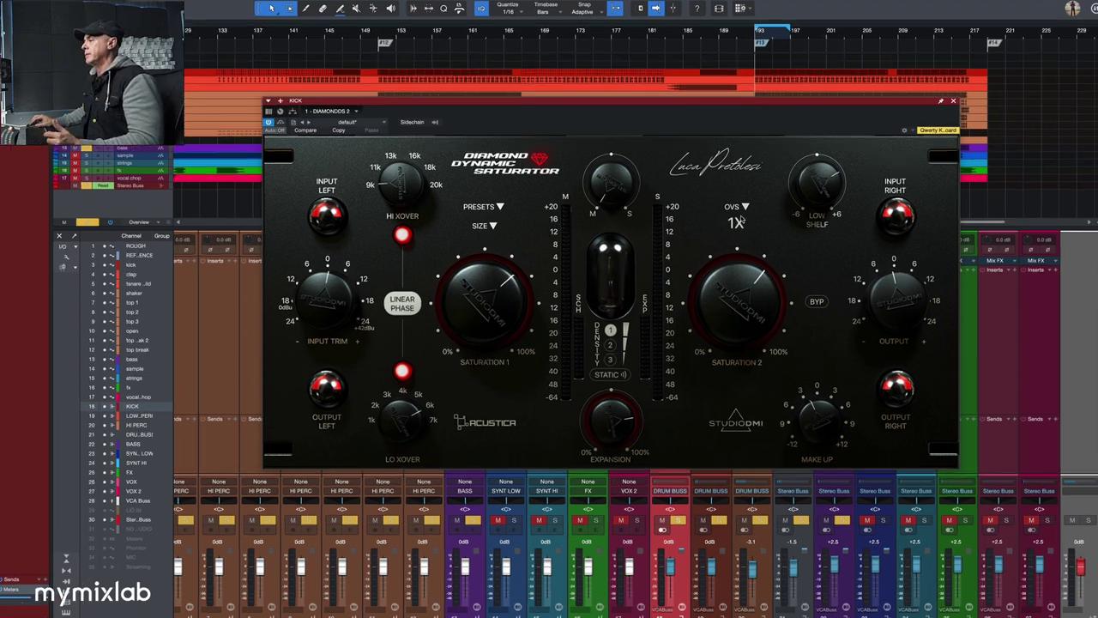
Review the kick saturator's oversampling choices, keep 1x (no oversampling), and close its window.
{"action": "left_click", "coordinate": [732, 227]}
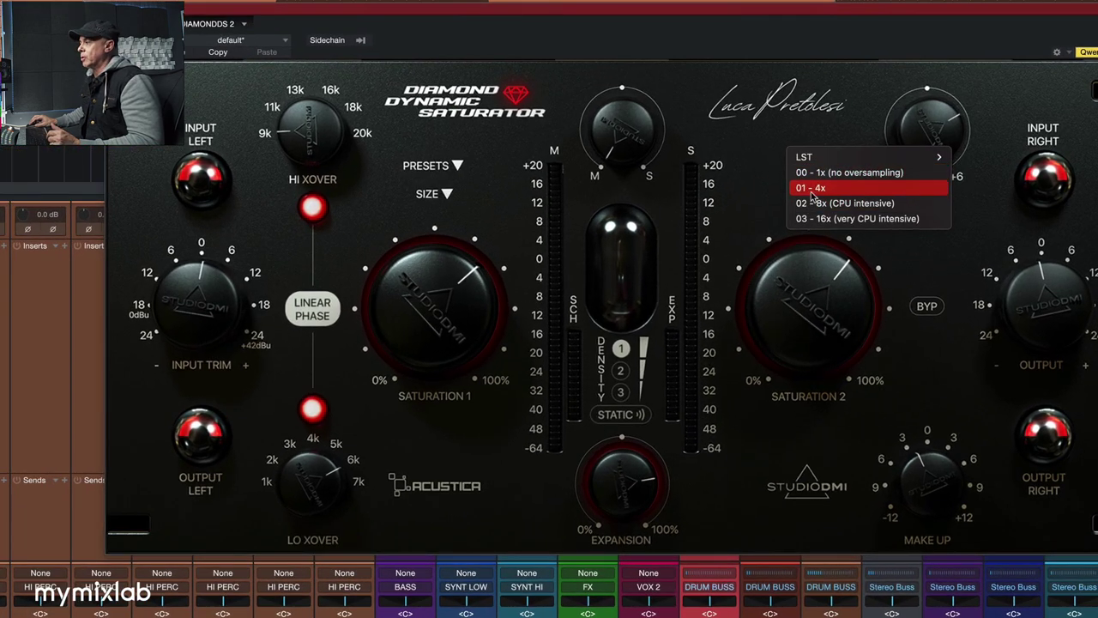
{"action": "left_click", "coordinate": [811, 172]}
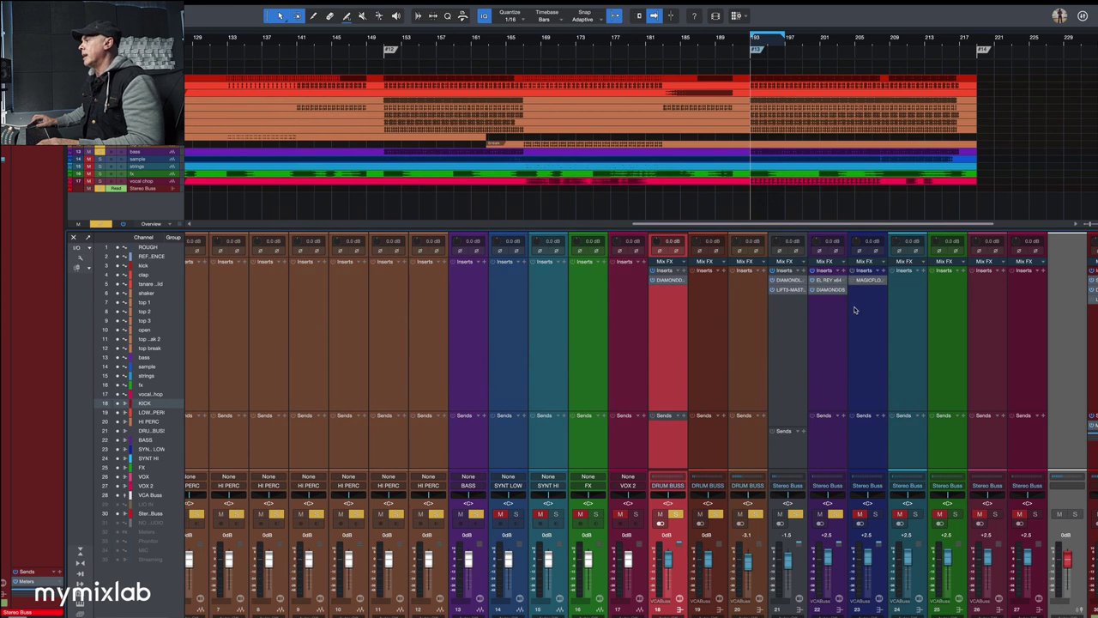
Open and activate Magic Flow on the SYNT LOW bus with an enlarged window, and solo the bus for playback.
{"action": "scroll", "coordinate": [853, 311], "scroll_direction": "right", "scroll_amount": 1}
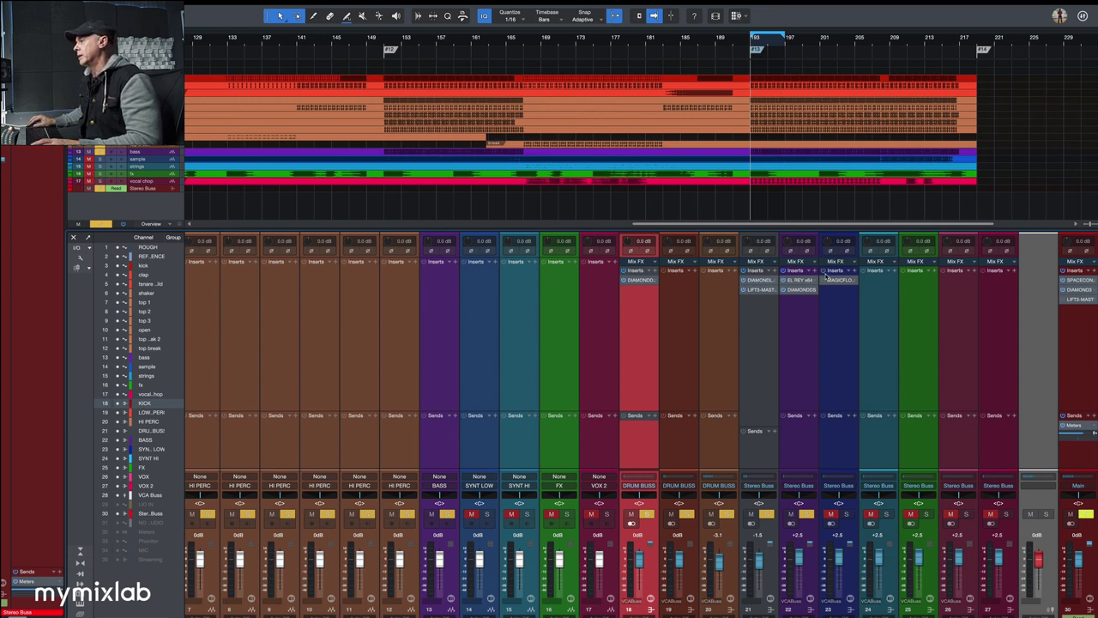
{"action": "left_click", "coordinate": [842, 281]}
{"action": "left_click_drag", "start_coordinate": [391, 455], "coordinate": [505, 174]}
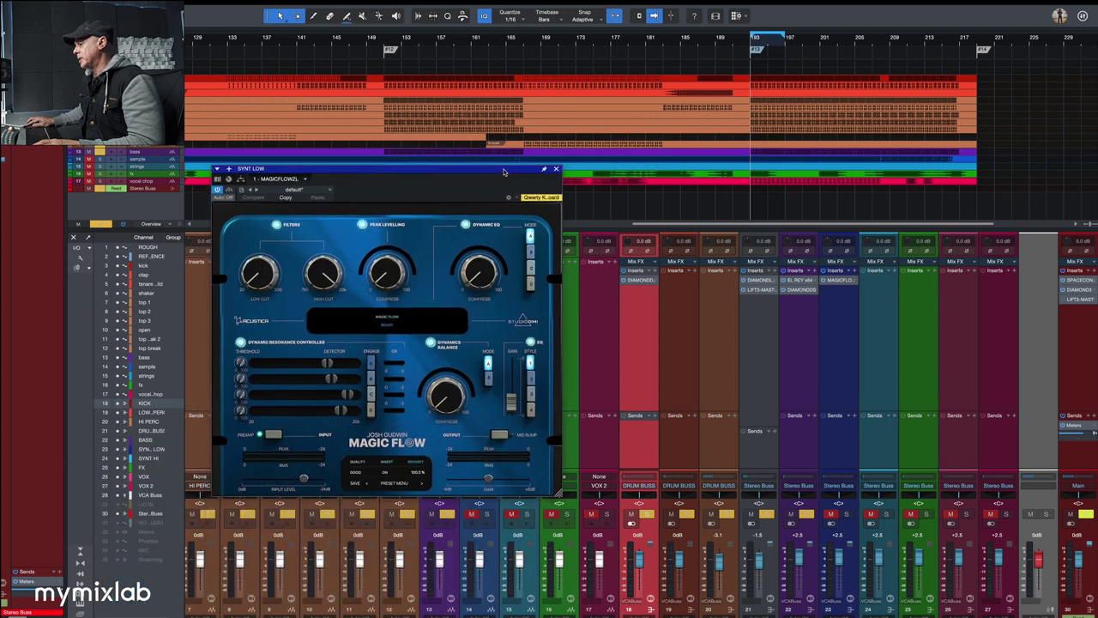
{"action": "left_click_drag", "start_coordinate": [558, 494], "coordinate": [635, 556]}
{"action": "left_click_drag", "start_coordinate": [635, 380], "coordinate": [686, 326]}
{"action": "left_click_drag", "start_coordinate": [654, 132], "coordinate": [649, 173]}
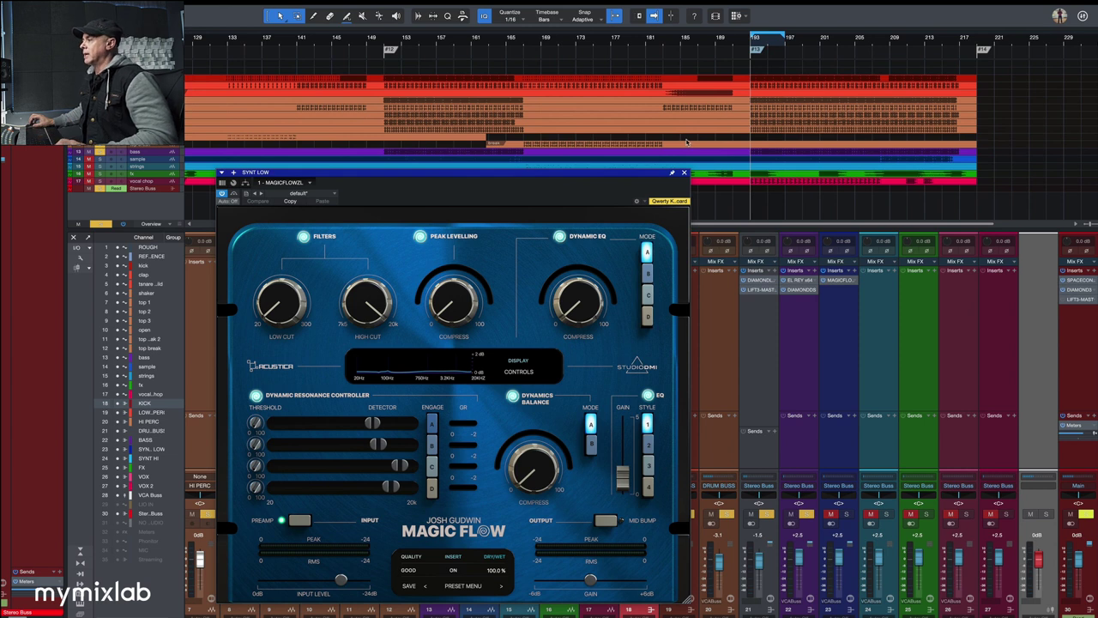
{"action": "scroll", "coordinate": [686, 141], "scroll_direction": "up", "scroll_amount": 3}
{"action": "scroll", "coordinate": [548, 129], "scroll_direction": "down", "scroll_amount": 2}
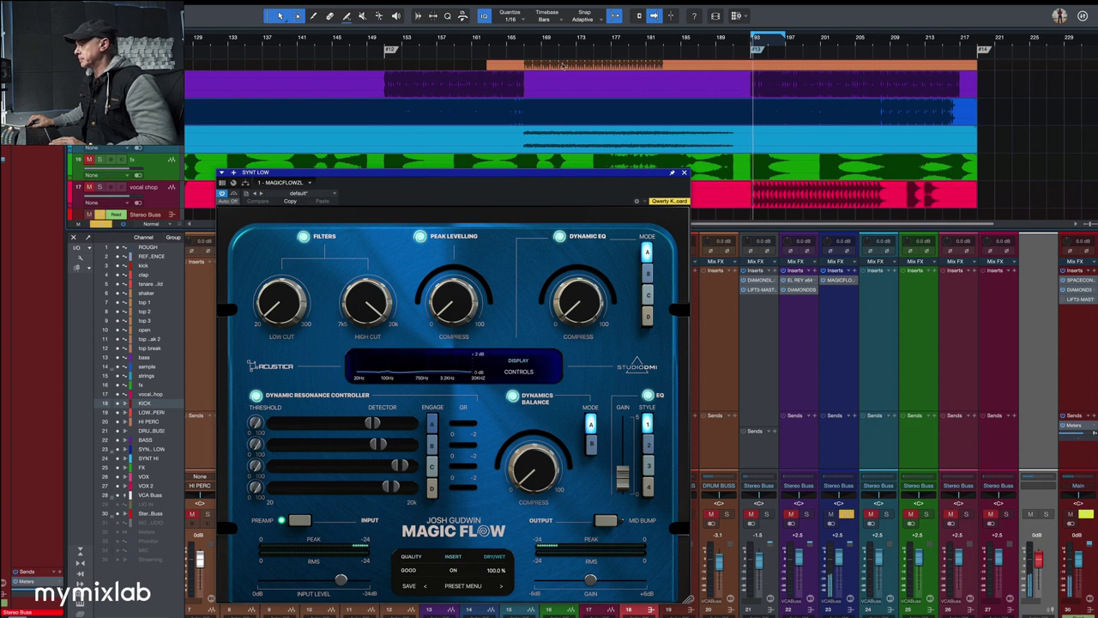
Engage resonance controller band A at 1970–2824 Hz with a 100% threshold, and lower the high cut slightly.
{"action": "mouse_move", "coordinate": [365, 437]}
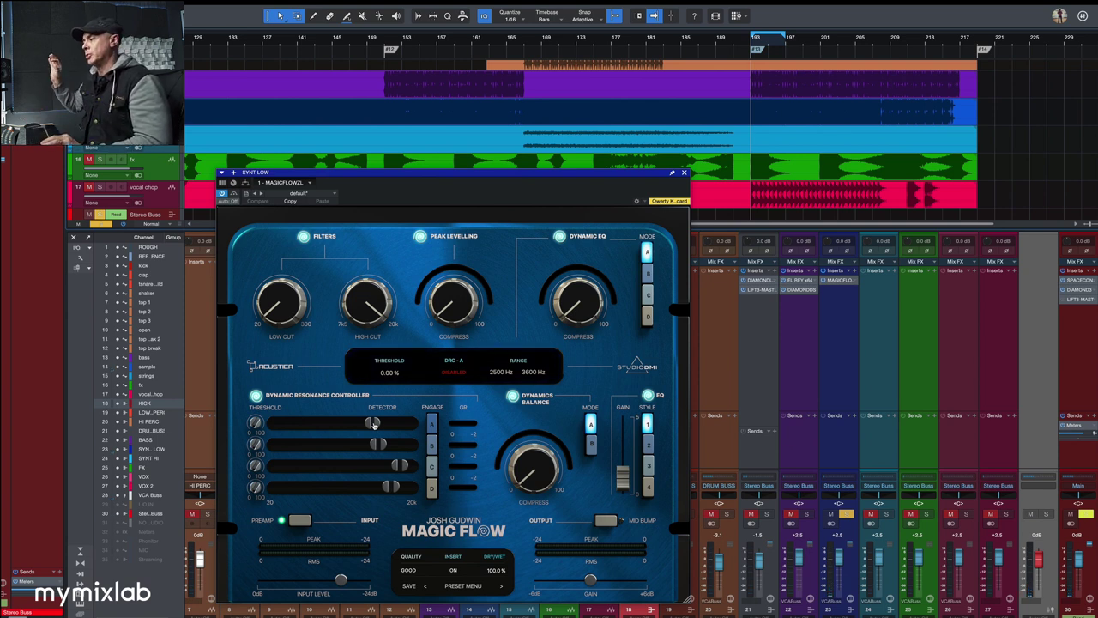
{"action": "mouse_move", "coordinate": [542, 431]}
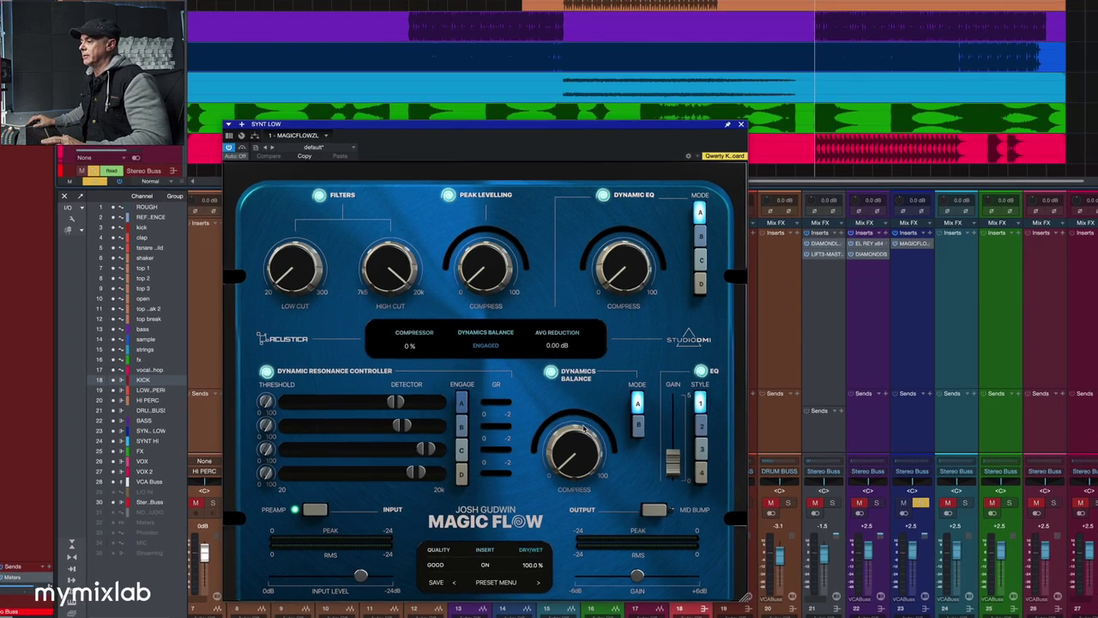
{"action": "mouse_move", "coordinate": [374, 424]}
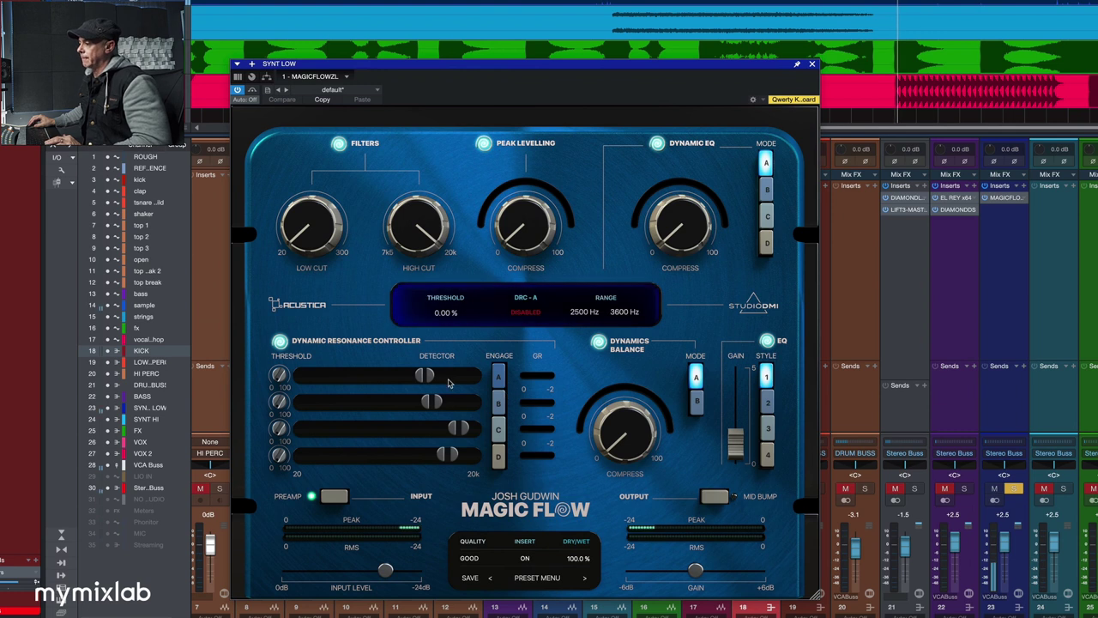
{"action": "mouse_move", "coordinate": [426, 378]}
{"action": "left_mouse_down"}
{"action": "mouse_move", "coordinate": [455, 378]}
{"action": "mouse_move", "coordinate": [417, 379]}
{"action": "left_mouse_up"}
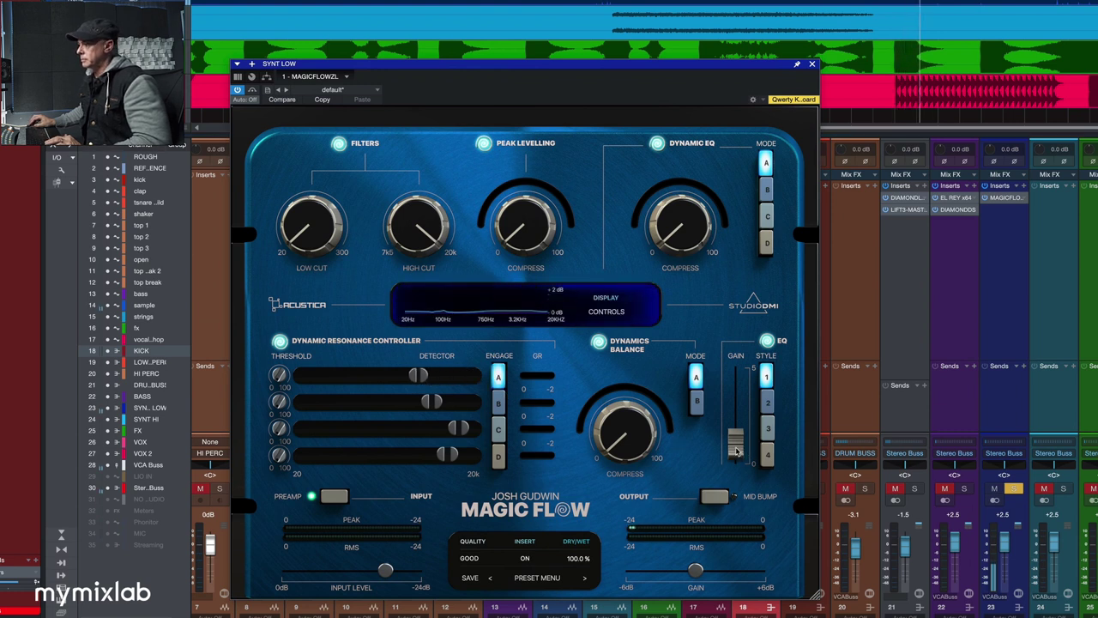
{"action": "mouse_move", "coordinate": [427, 179]}
{"action": "left_click_drag", "start_coordinate": [419, 221], "coordinate": [420, 235]}
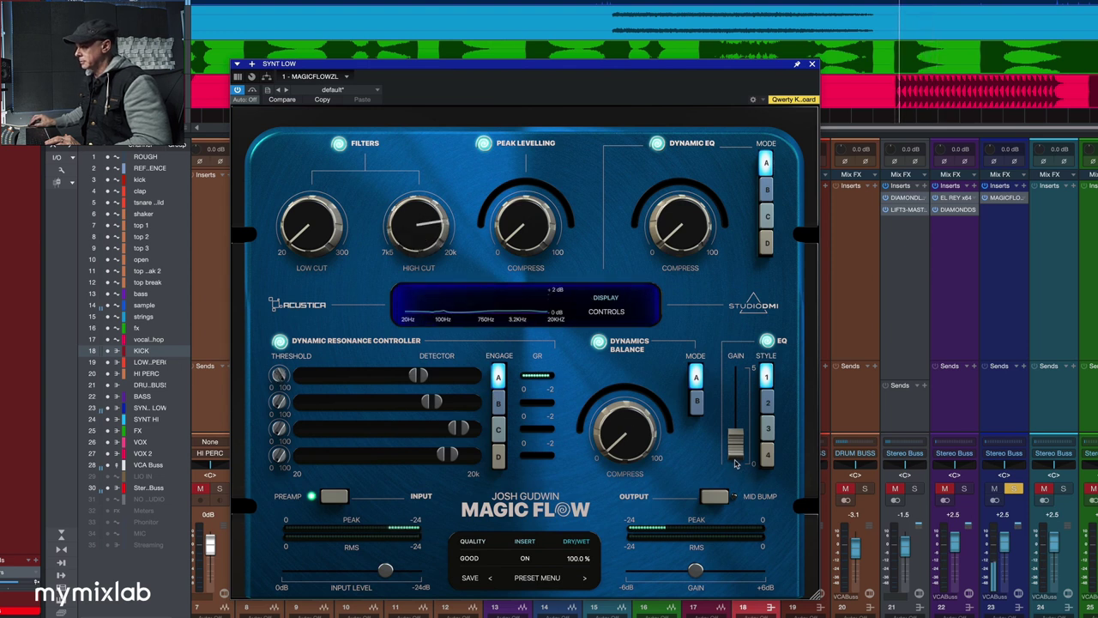
Select EQ style 3 in Magic Flow with the gain at its maximum of 5, and unsolo the SYNT LOW bus.
{"action": "left_click_drag", "start_coordinate": [737, 454], "coordinate": [734, 429]}
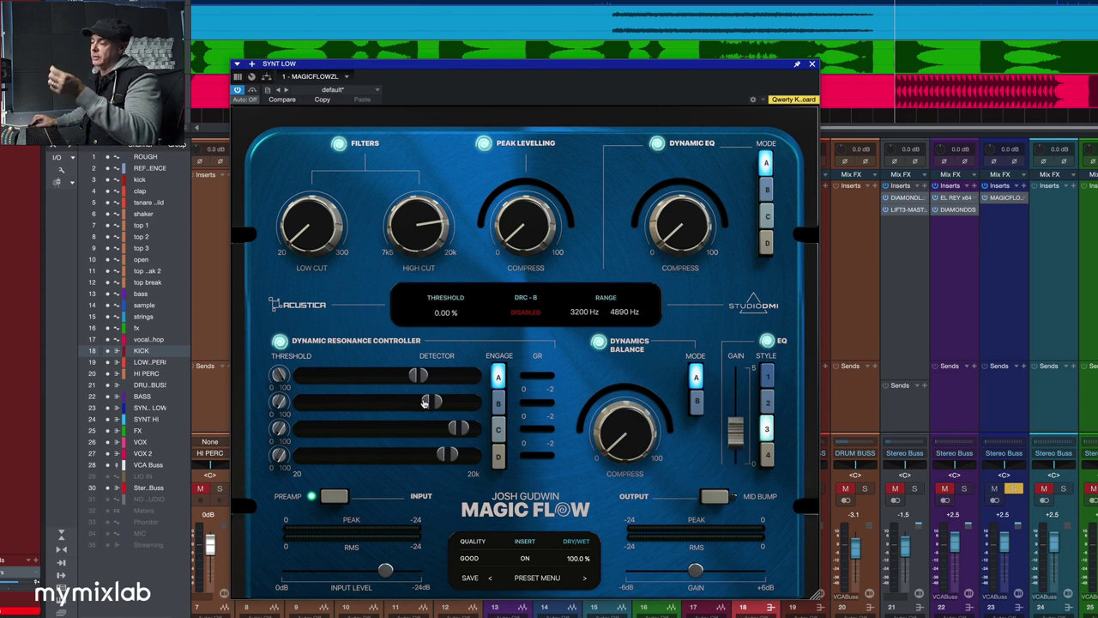
{"action": "left_click_drag", "start_coordinate": [736, 429], "coordinate": [741, 352]}
{"action": "mouse_move", "coordinate": [415, 379]}
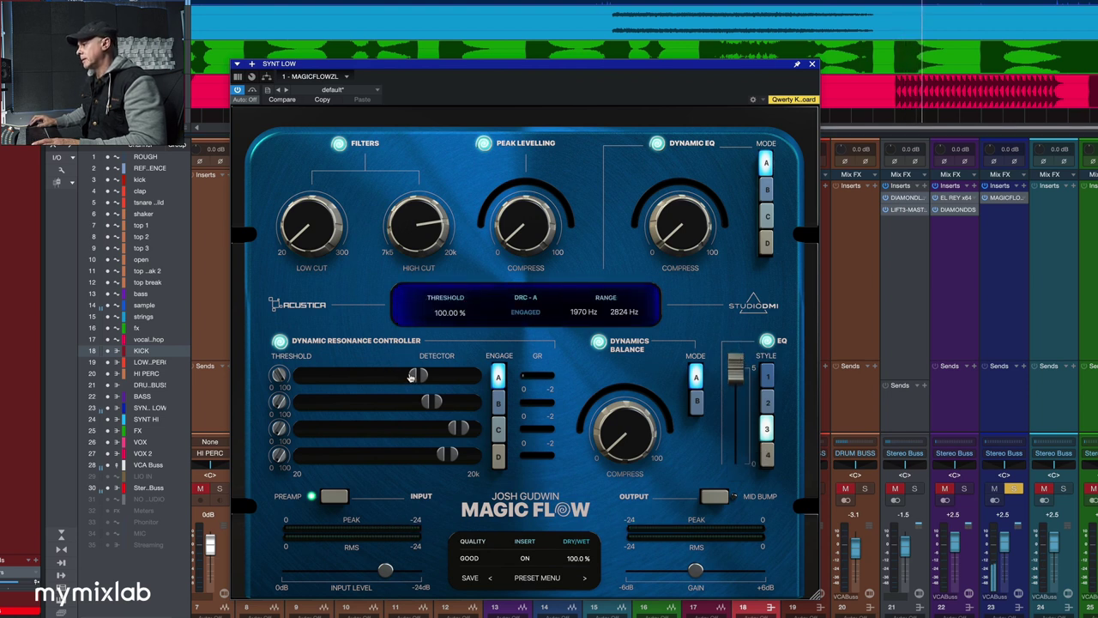
{"action": "mouse_move", "coordinate": [736, 367]}
{"action": "left_mouse_down"}
{"action": "mouse_move", "coordinate": [734, 508]}
{"action": "mouse_move", "coordinate": [734, 369]}
{"action": "left_mouse_up"}
{"action": "left_click", "coordinate": [1014, 488]}
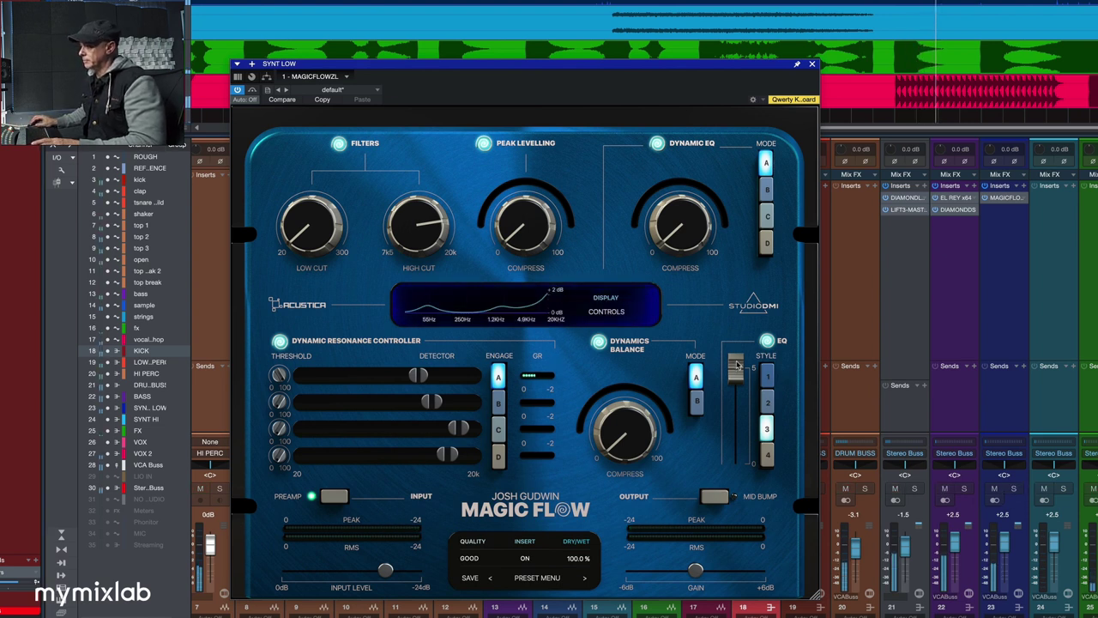
{"action": "left_click_drag", "start_coordinate": [736, 367], "coordinate": [736, 304]}
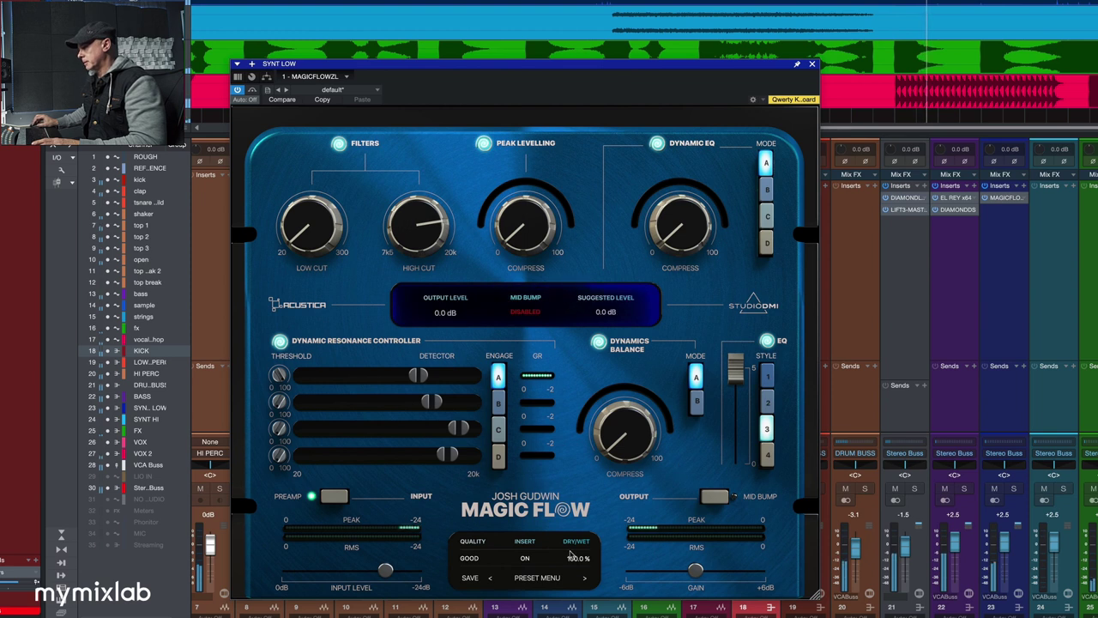
Engage Magic Flow's Mid Bump and set the processing quality to SUPERB.
{"action": "left_click", "coordinate": [714, 496]}
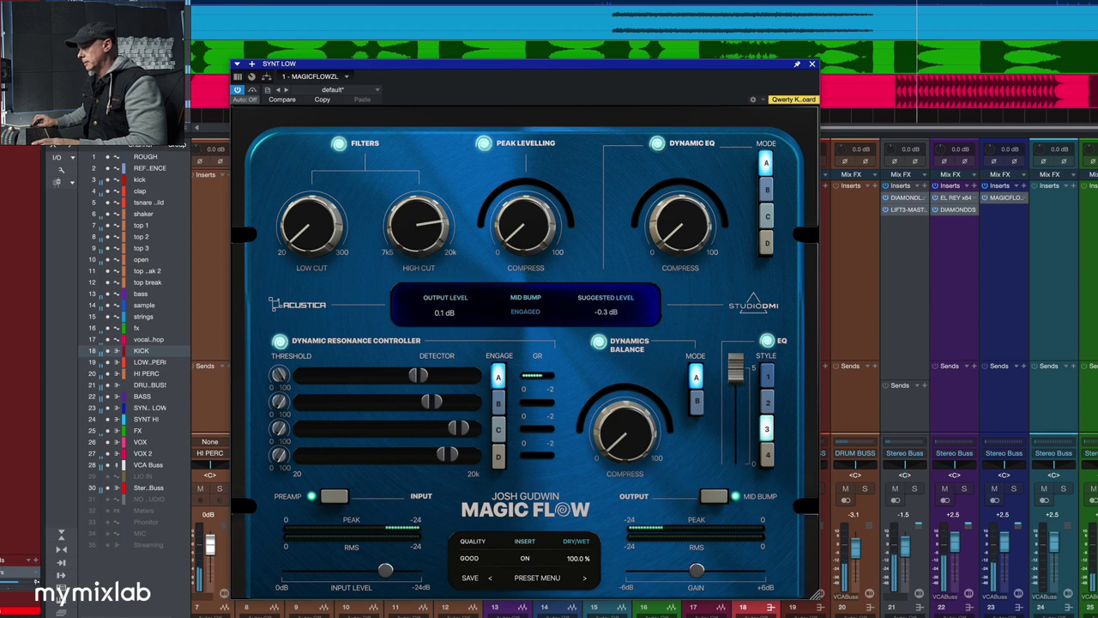
{"action": "left_click", "coordinate": [476, 559]}
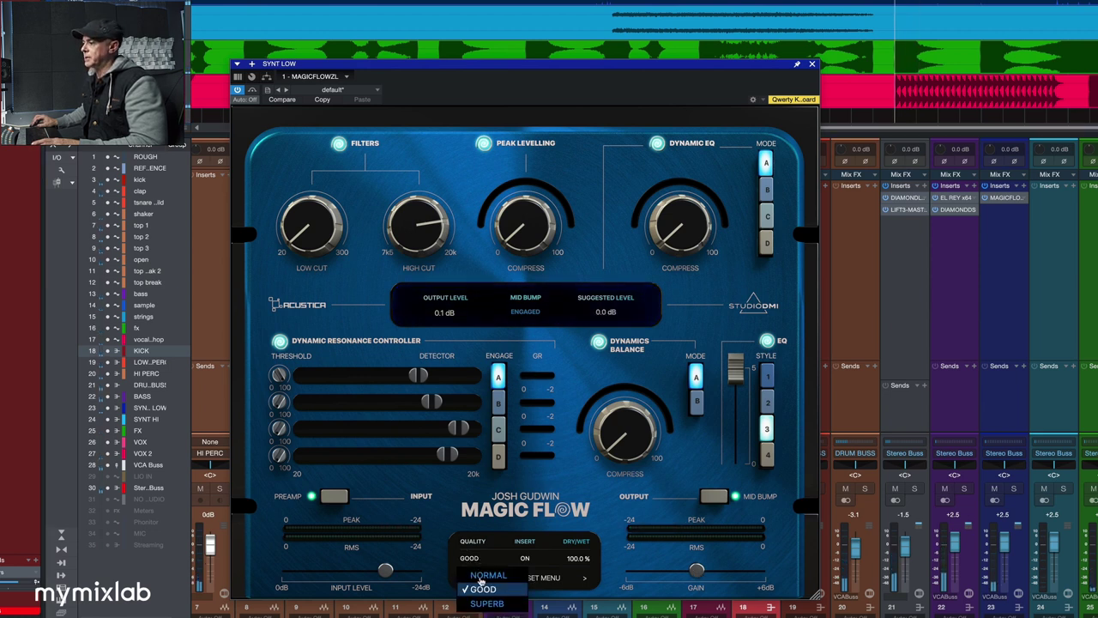
{"action": "left_click", "coordinate": [491, 604]}
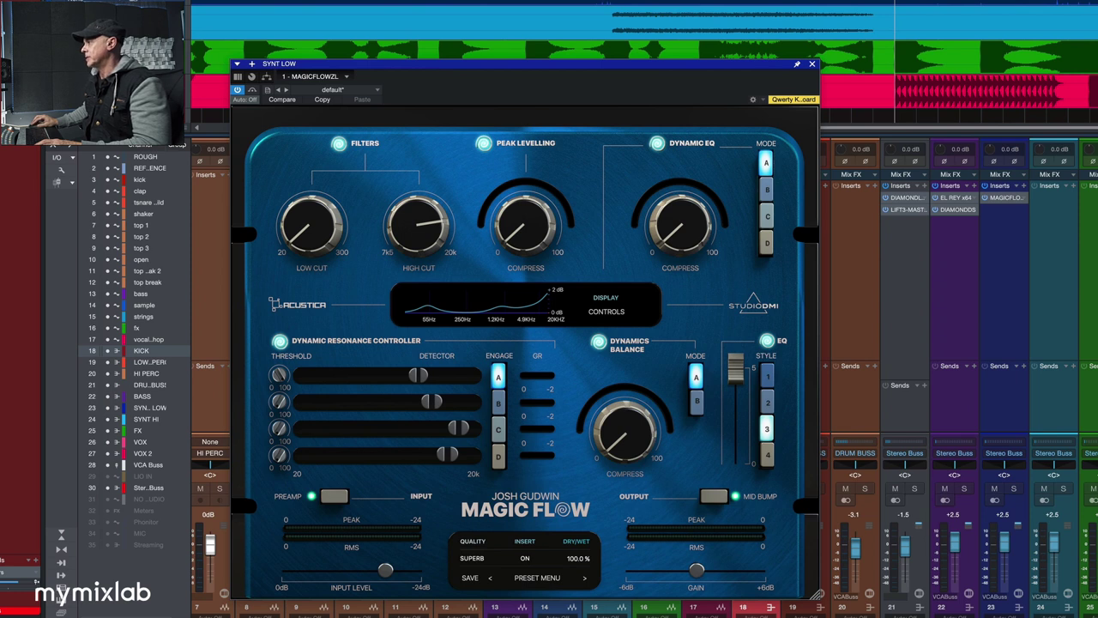
Play the full mix and compare it with Magic Flow on the SYNT LOW bus bypassed and active.
{"action": "key", "text": "space"}
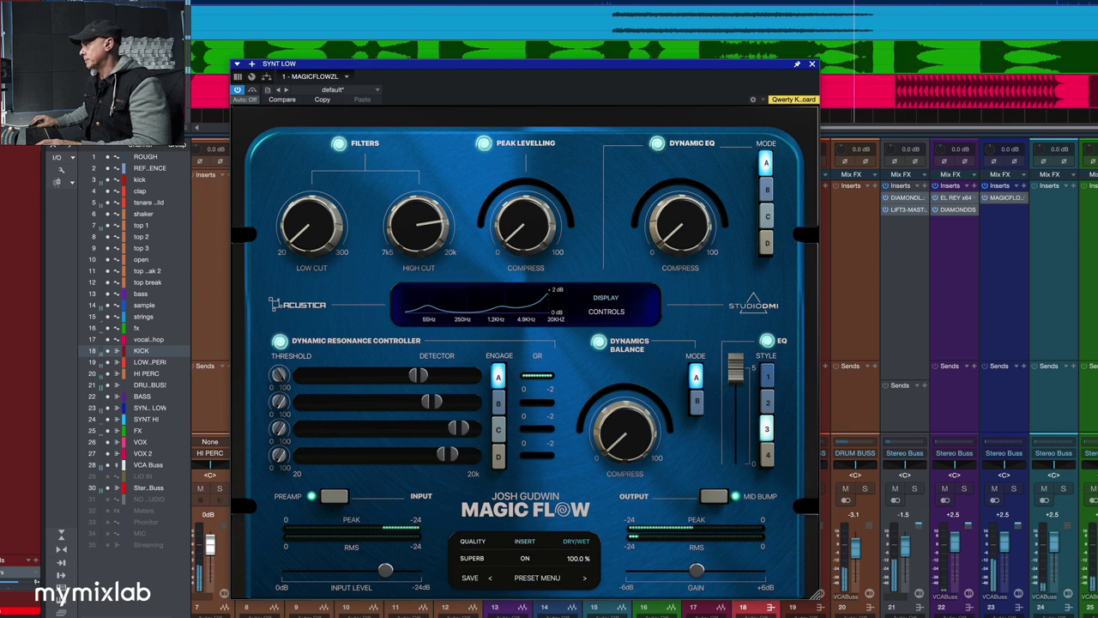
{"action": "mouse_move", "coordinate": [735, 515]}
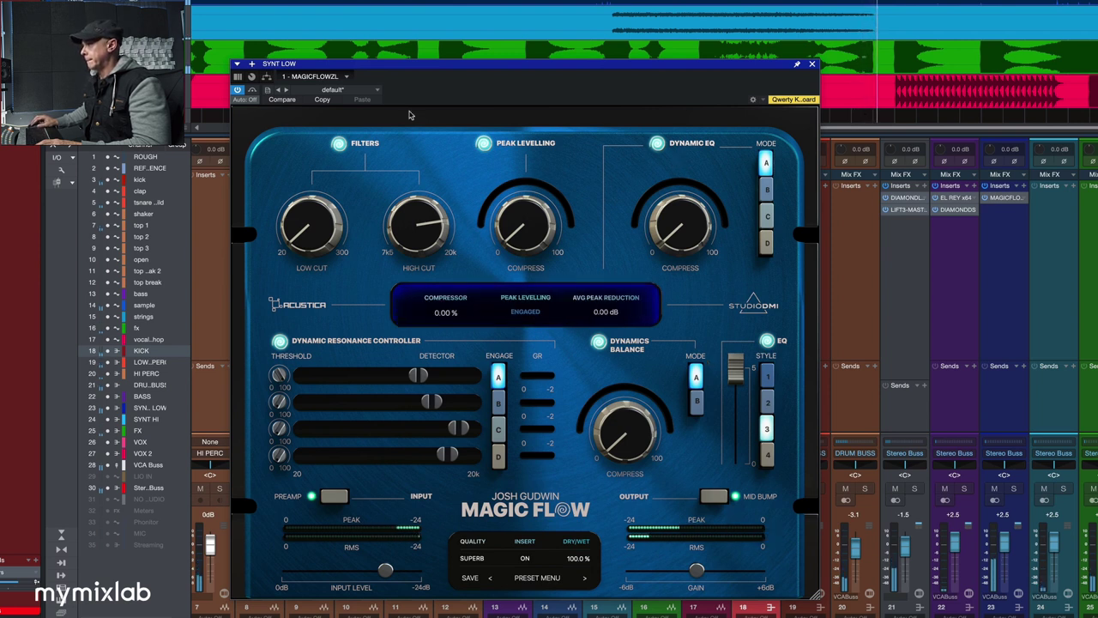
{"action": "left_click", "coordinate": [252, 90]}
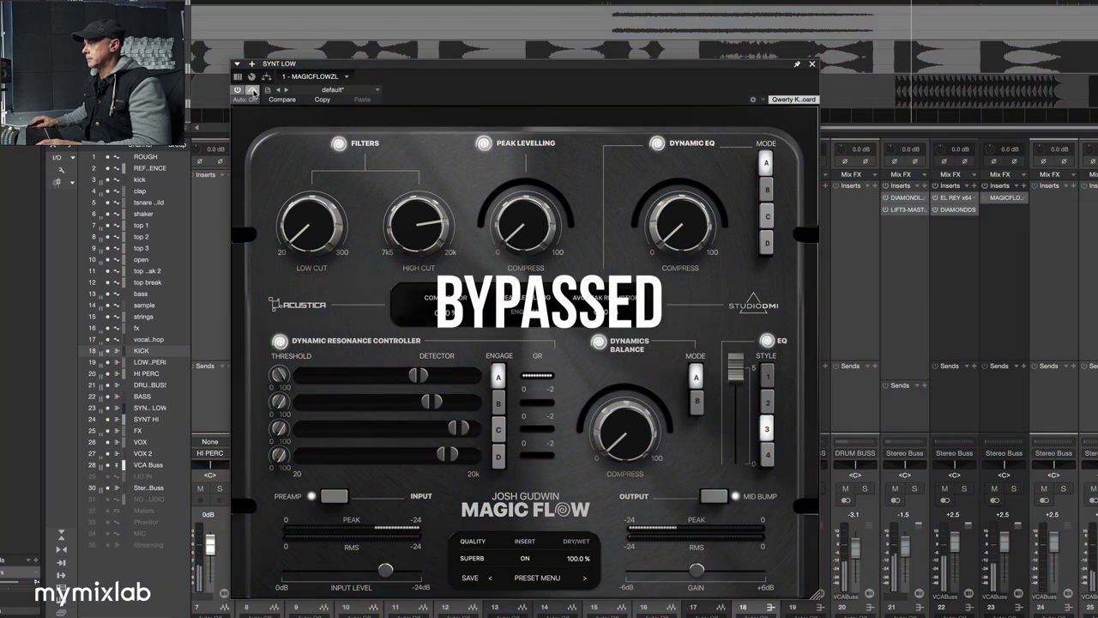
{"action": "left_click", "coordinate": [252, 90]}
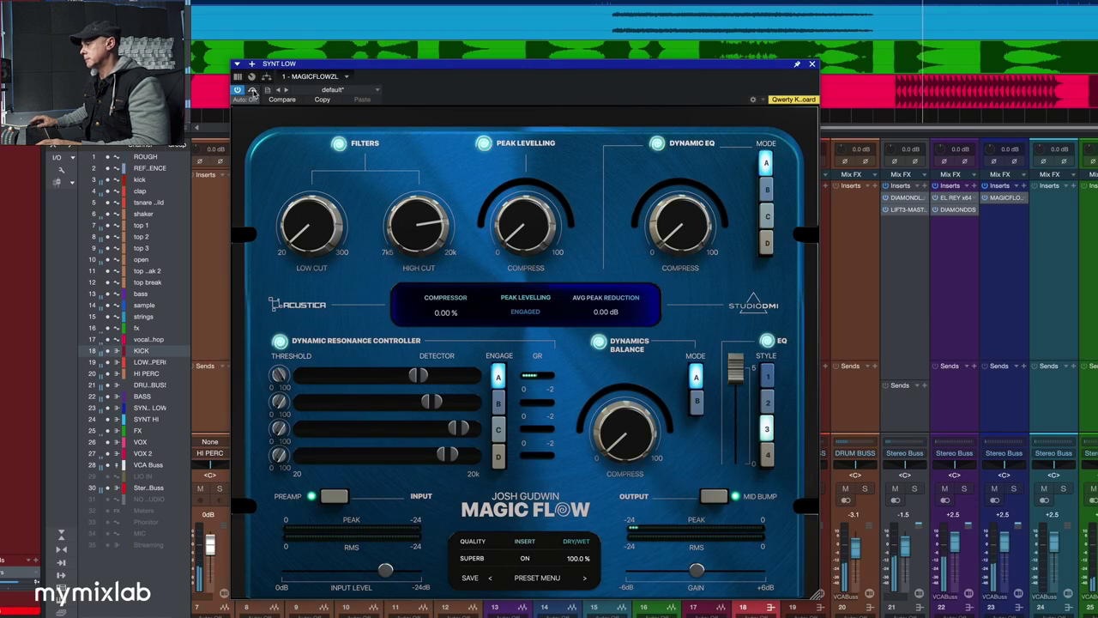
{"action": "left_click", "coordinate": [252, 90]}
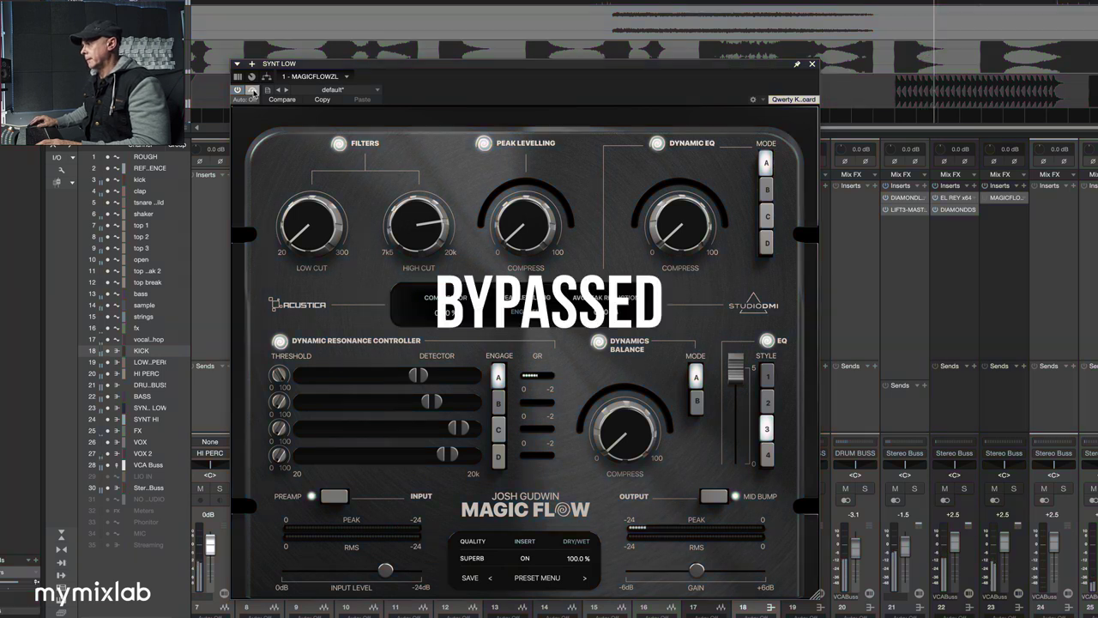
{"action": "left_click", "coordinate": [252, 90]}
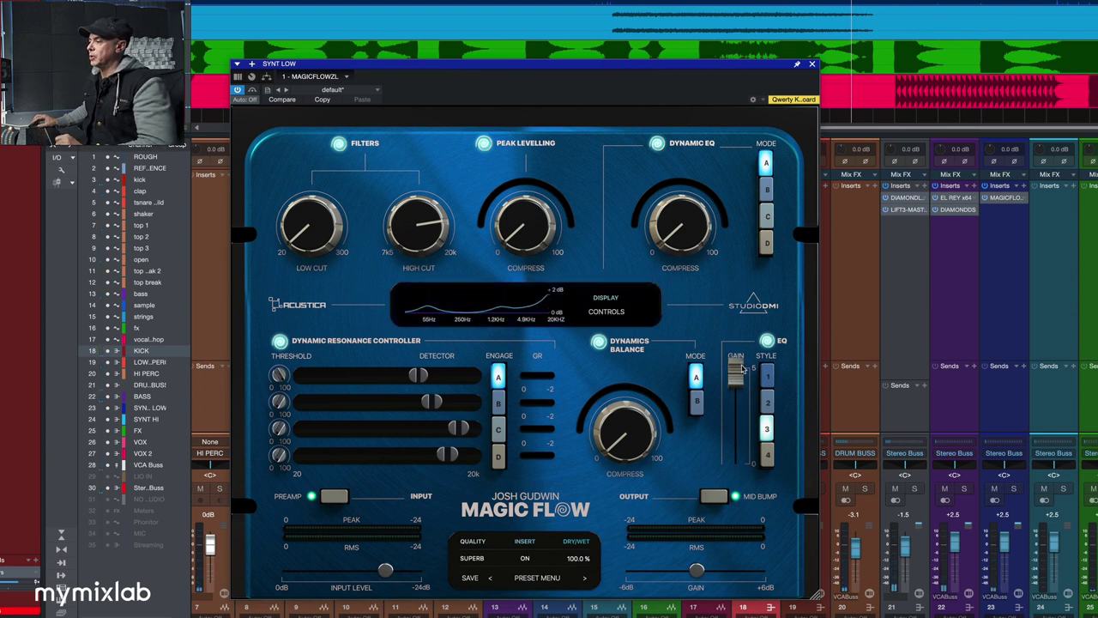
Compare the response curves of Magic Flow's EQ styles 1, 2 and 3, returning to style 3 at maximum gain.
{"action": "mouse_move", "coordinate": [736, 376]}
{"action": "left_mouse_down"}
{"action": "mouse_move", "coordinate": [737, 425]}
{"action": "mouse_move", "coordinate": [744, 380]}
{"action": "left_mouse_up"}
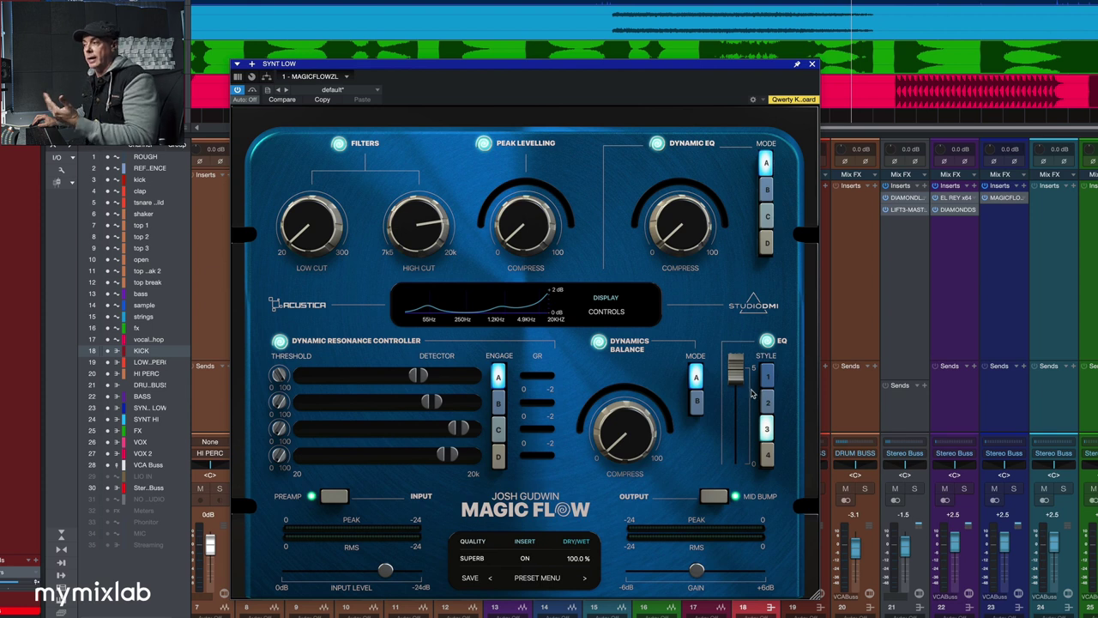
{"action": "left_click", "coordinate": [767, 376]}
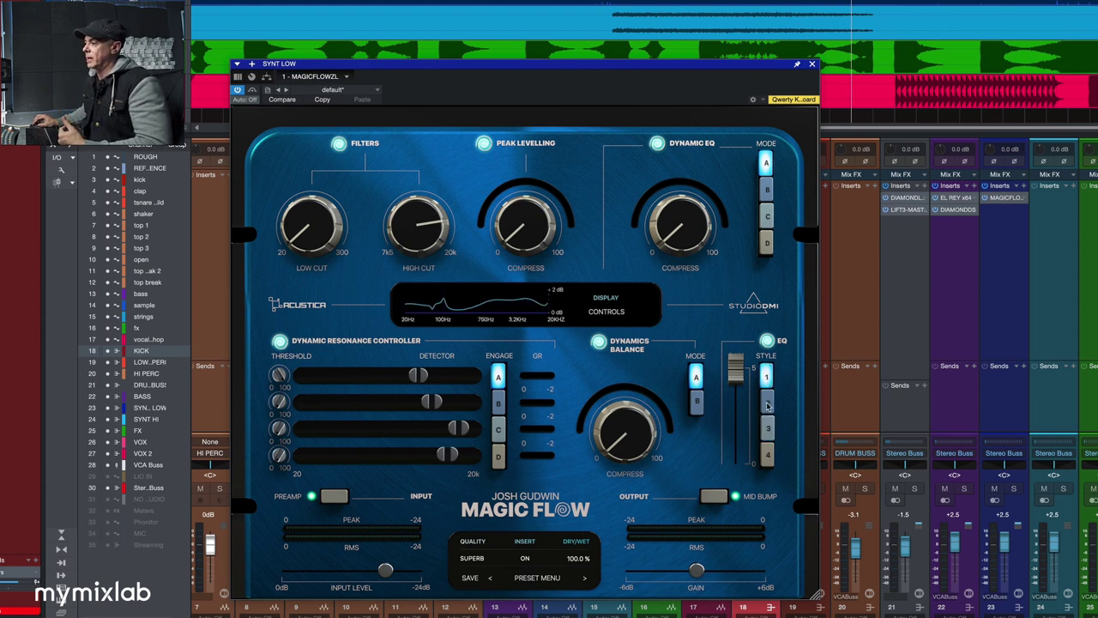
{"action": "left_click", "coordinate": [766, 403]}
{"action": "left_click", "coordinate": [767, 428]}
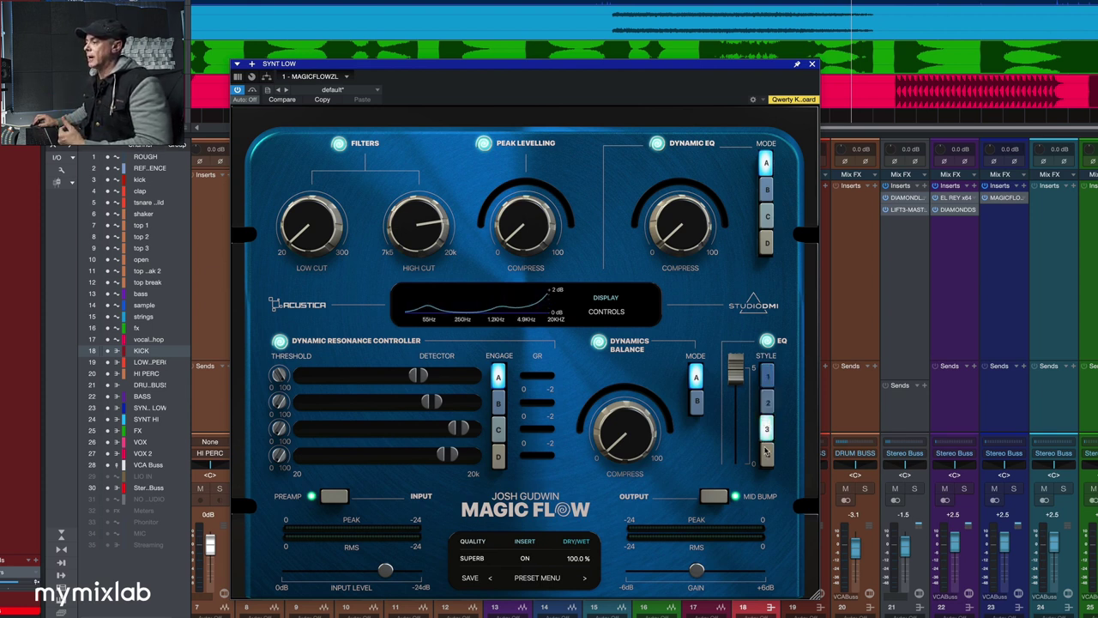
{"action": "left_click_drag", "start_coordinate": [733, 383], "coordinate": [749, 337]}
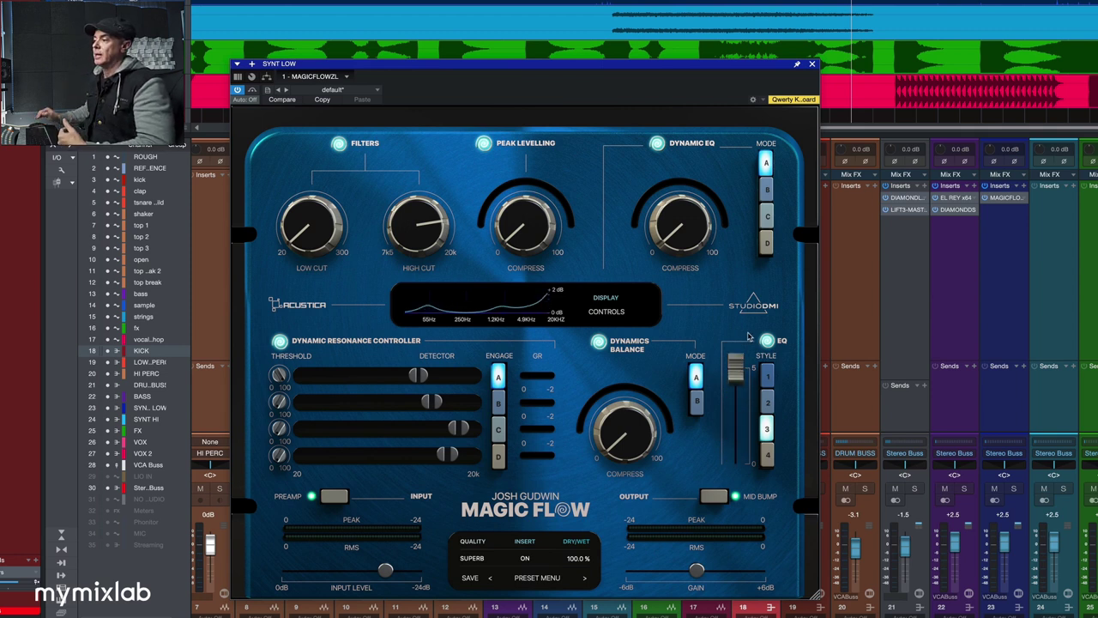